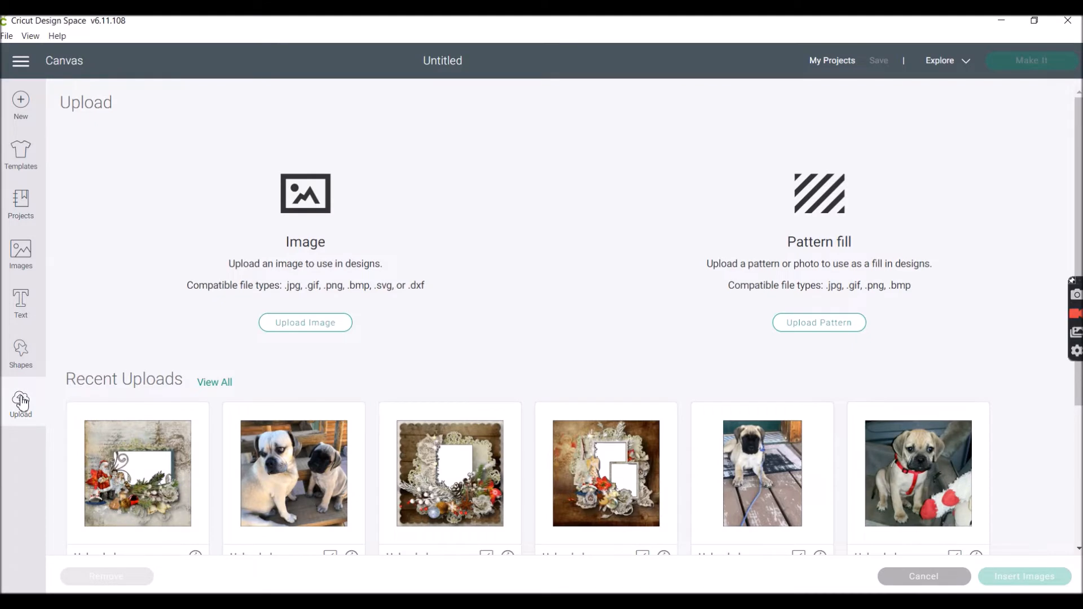
# Step: Choose the file mzimm_vintagechristmas3_qp6 from the Christmas In July - Quick Page folder as a new image upload
pyautogui.click(292, 323)
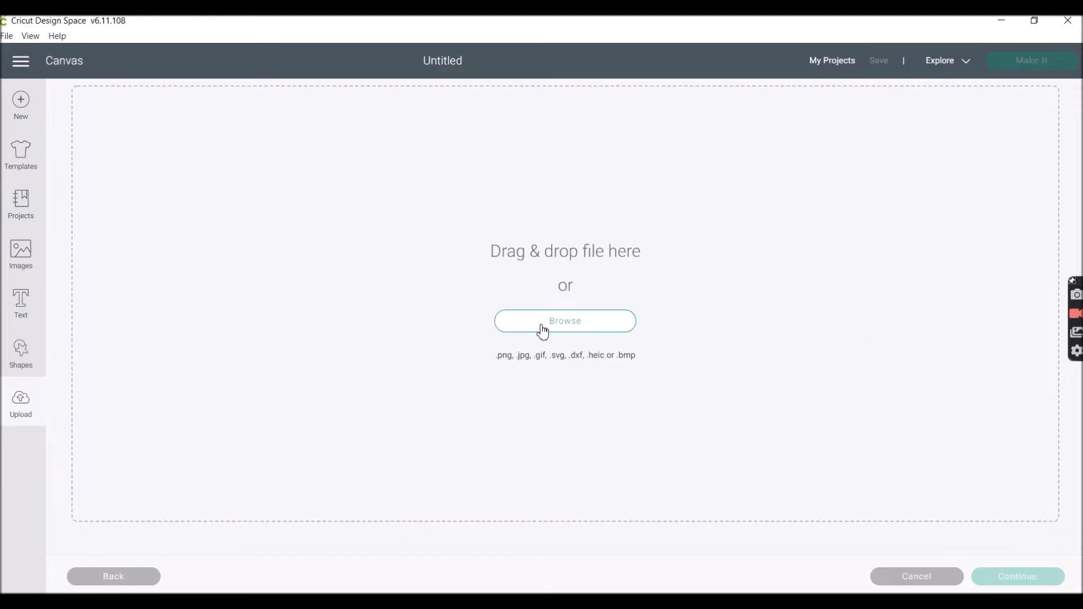
pyautogui.click(564, 321)
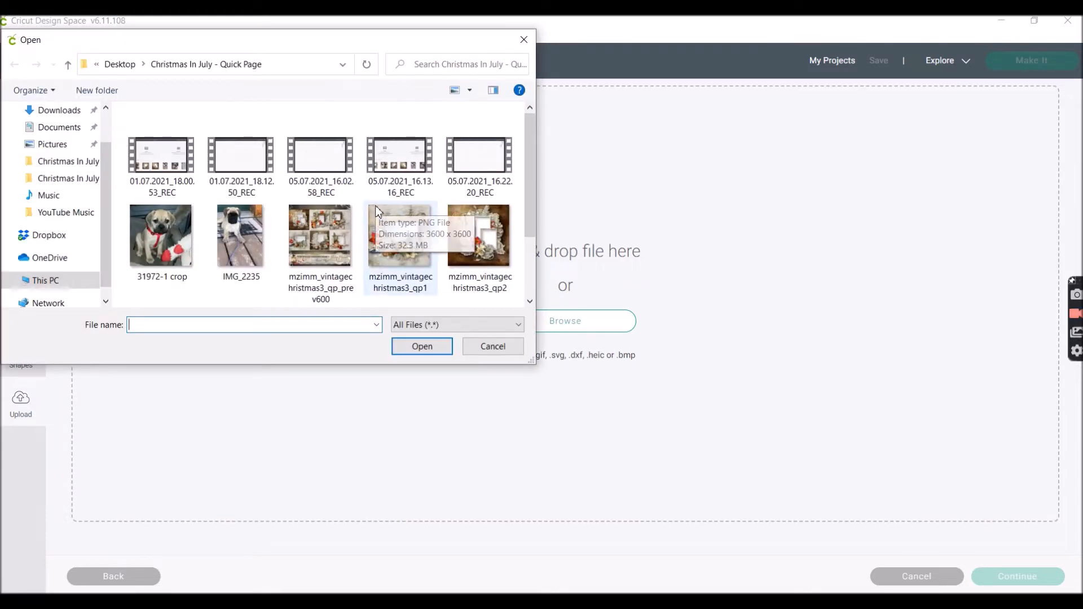
pyautogui.scroll(-1, 376, 207)
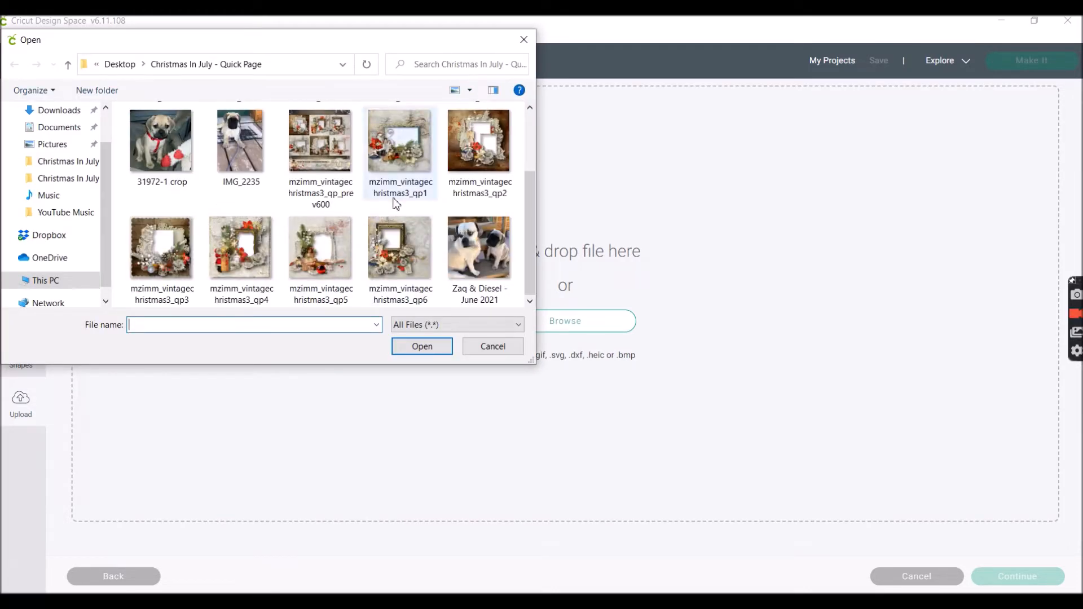
pyautogui.click(398, 236)
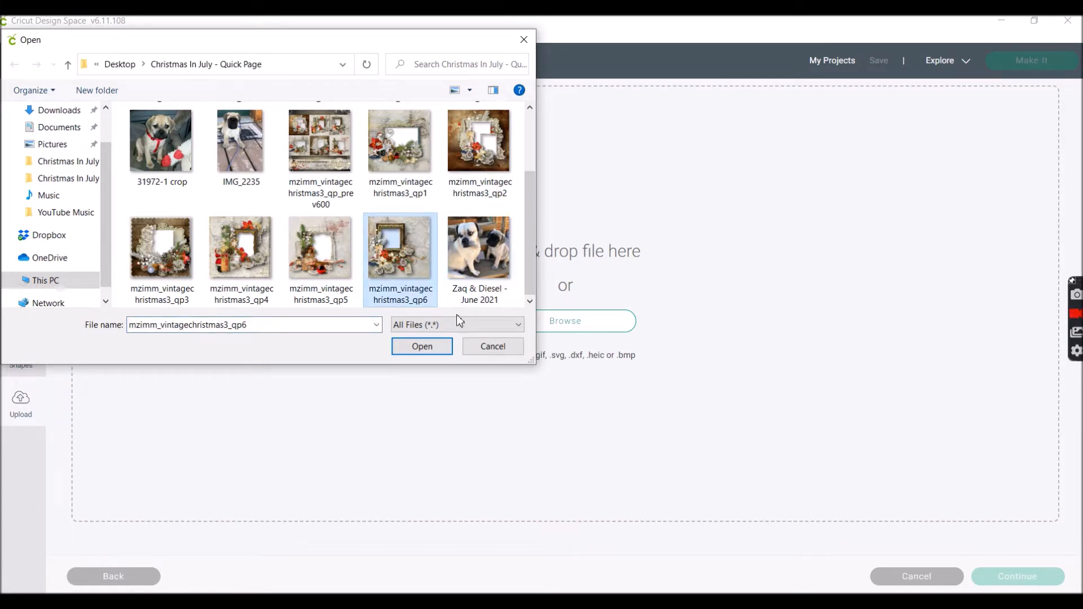
pyautogui.click(418, 347)
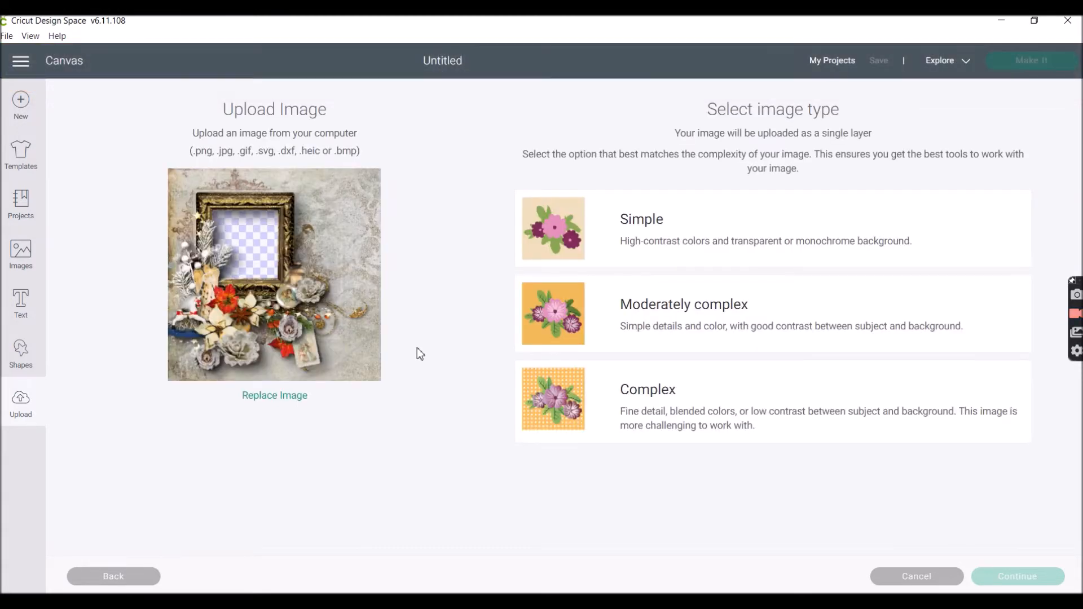
# Step: Set the image type to Complex and continue without erasing any part of the picture
pyautogui.click(735, 389)
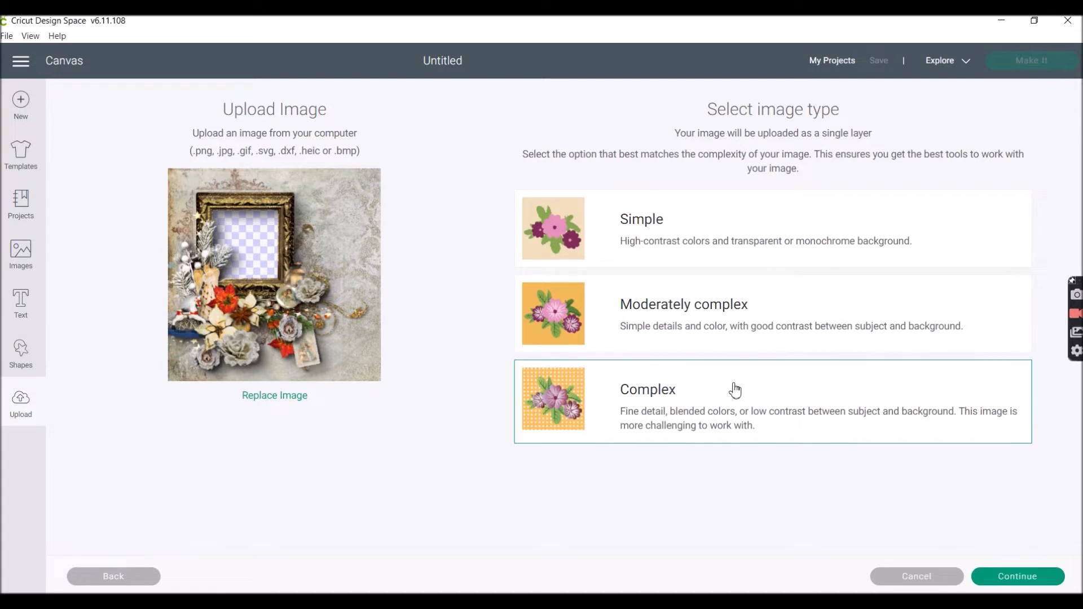
pyautogui.click(1039, 577)
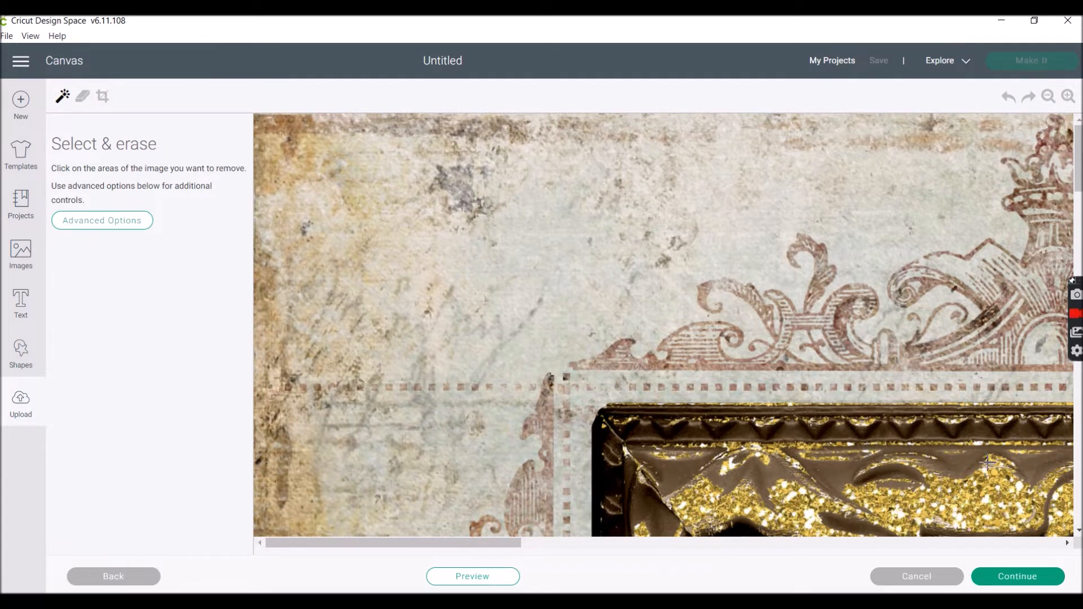
pyautogui.click(1024, 580)
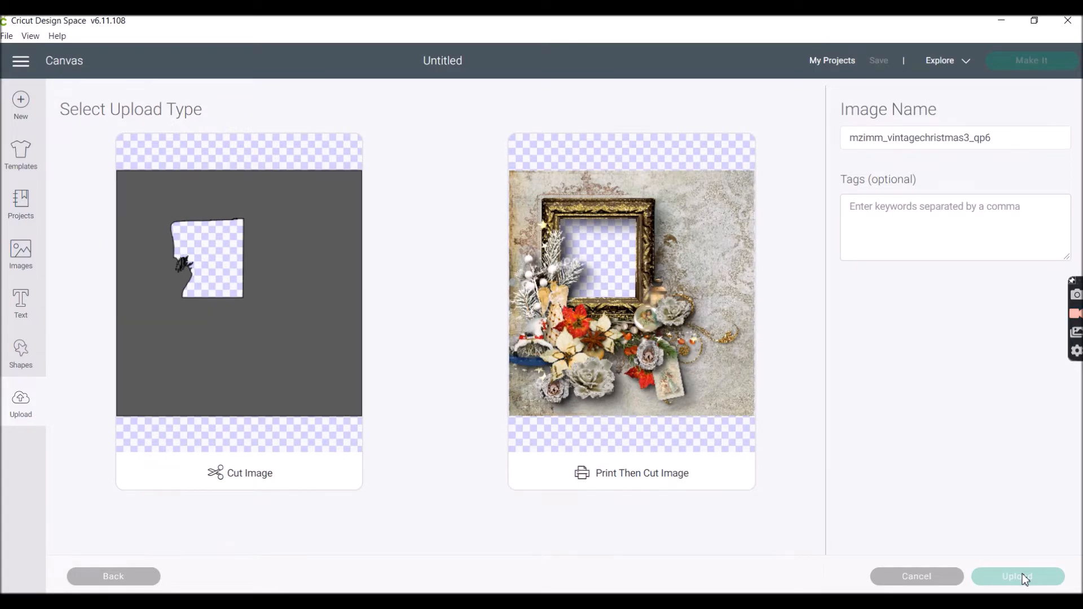
# Step: Upload the frame page as a Print Then Cut image with the tag ManuDesignStudio
pyautogui.click(642, 444)
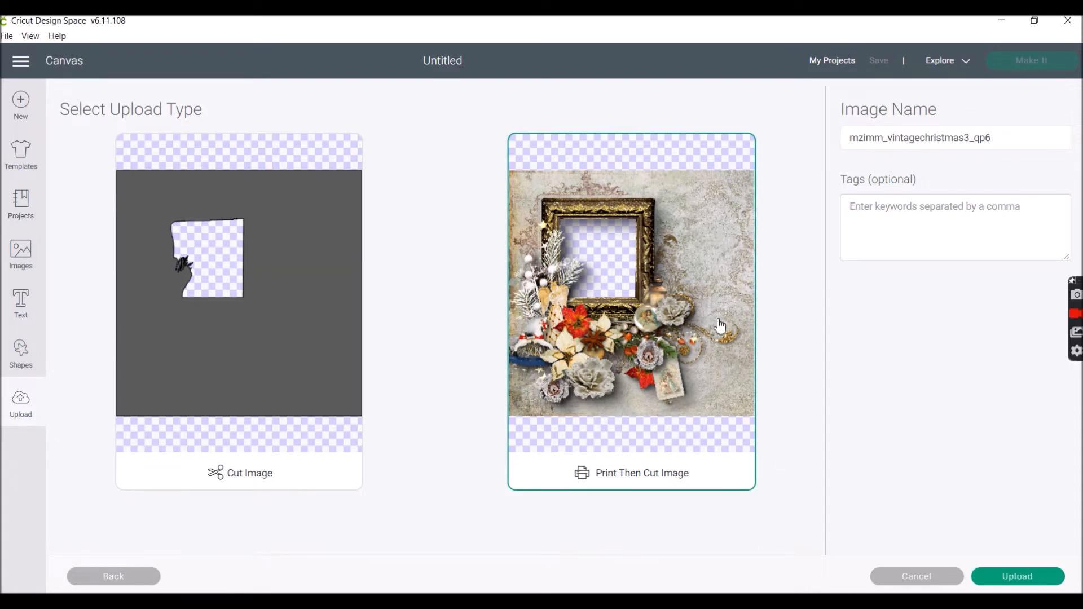
pyautogui.click(856, 208)
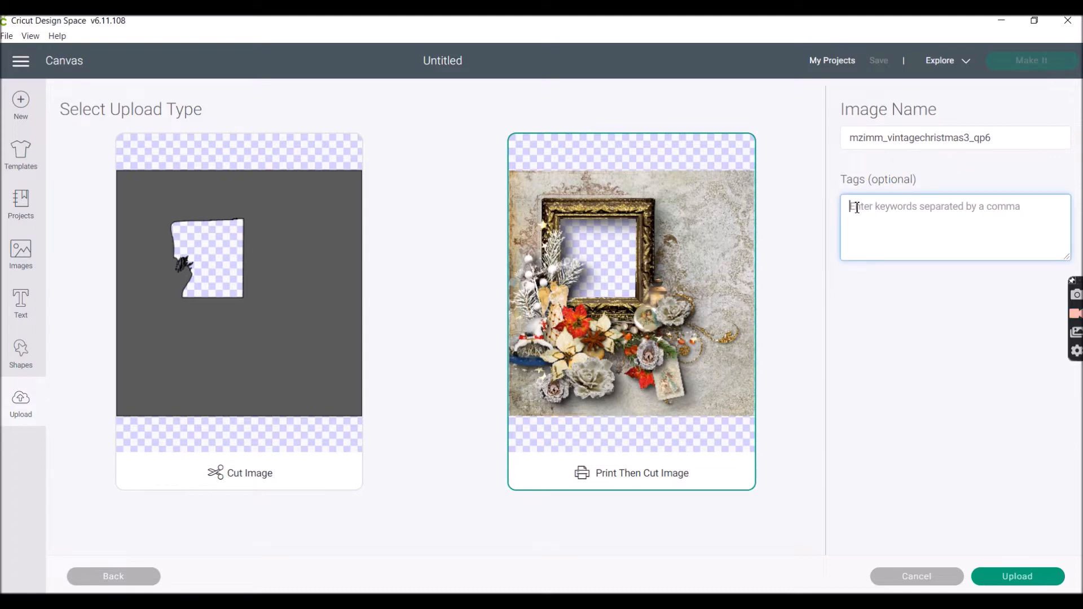
pyautogui.write('M')
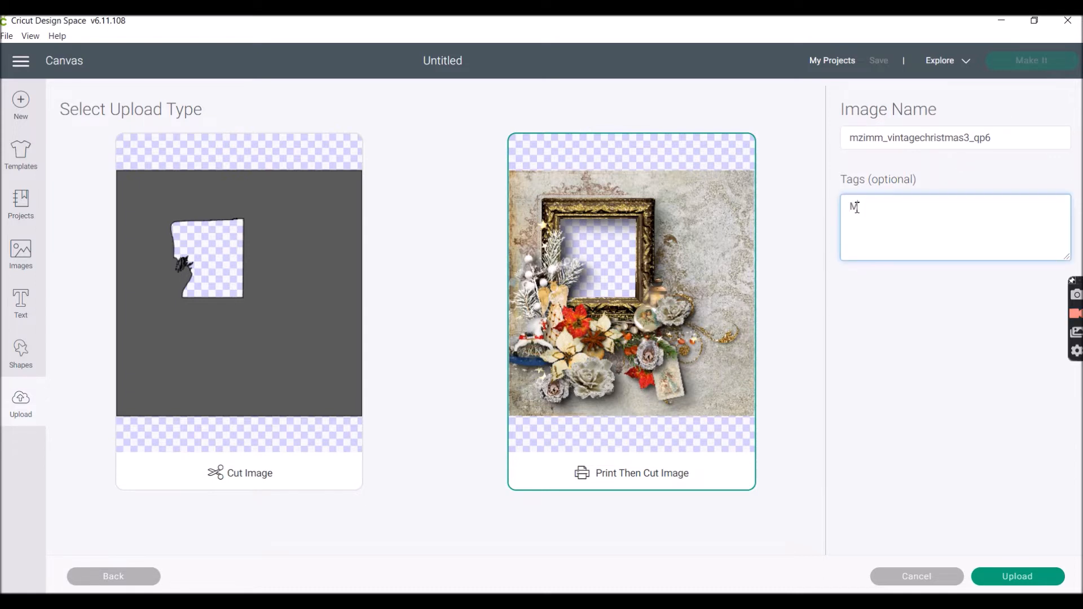
pyautogui.write('anuD')
pyautogui.write('esignStud')
pyautogui.write('eio')
pyautogui.write('io')
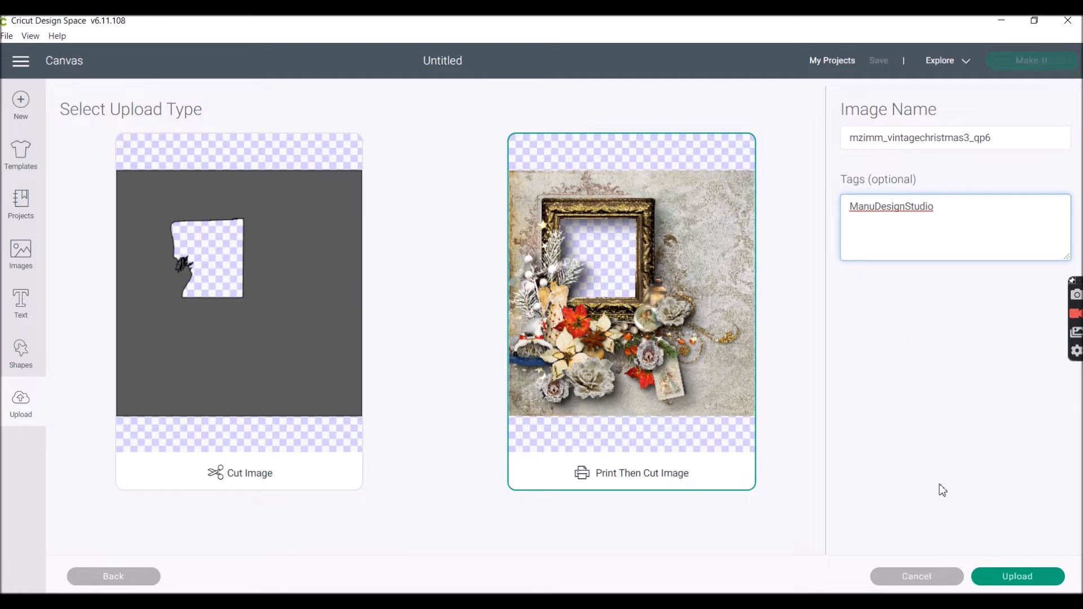
pyautogui.click(1018, 582)
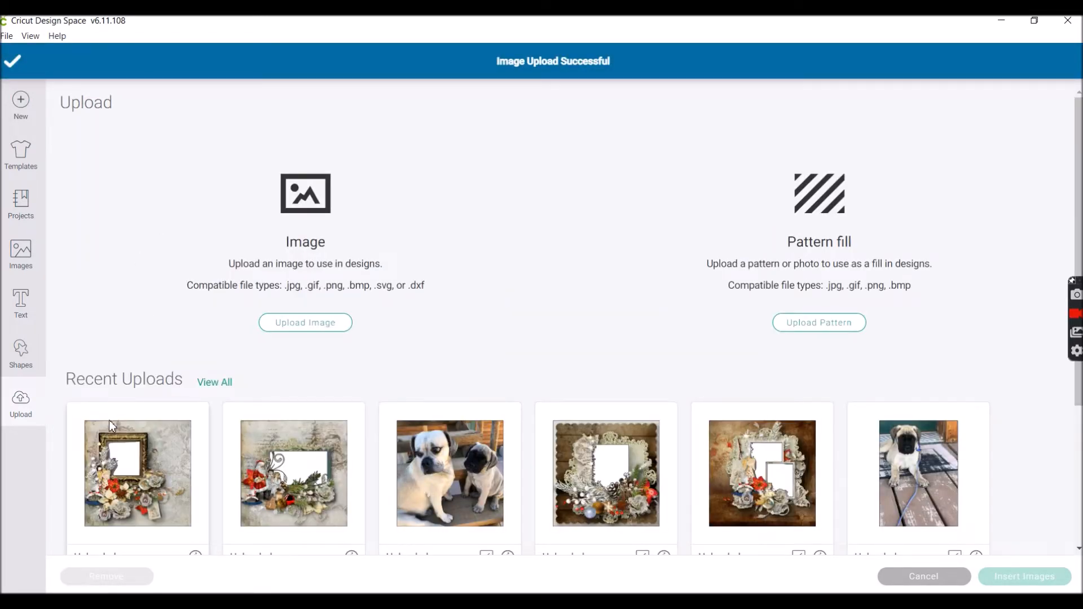
# Step: Insert the newly uploaded frame page into the canvas and set its width to 6 inches
pyautogui.click(131, 455)
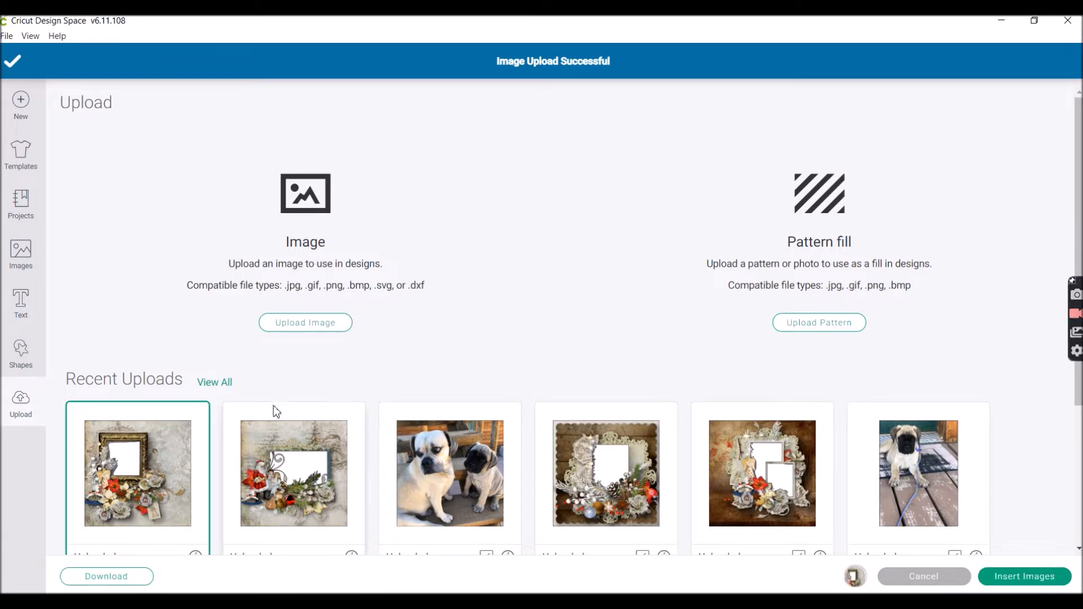
pyautogui.click(1025, 582)
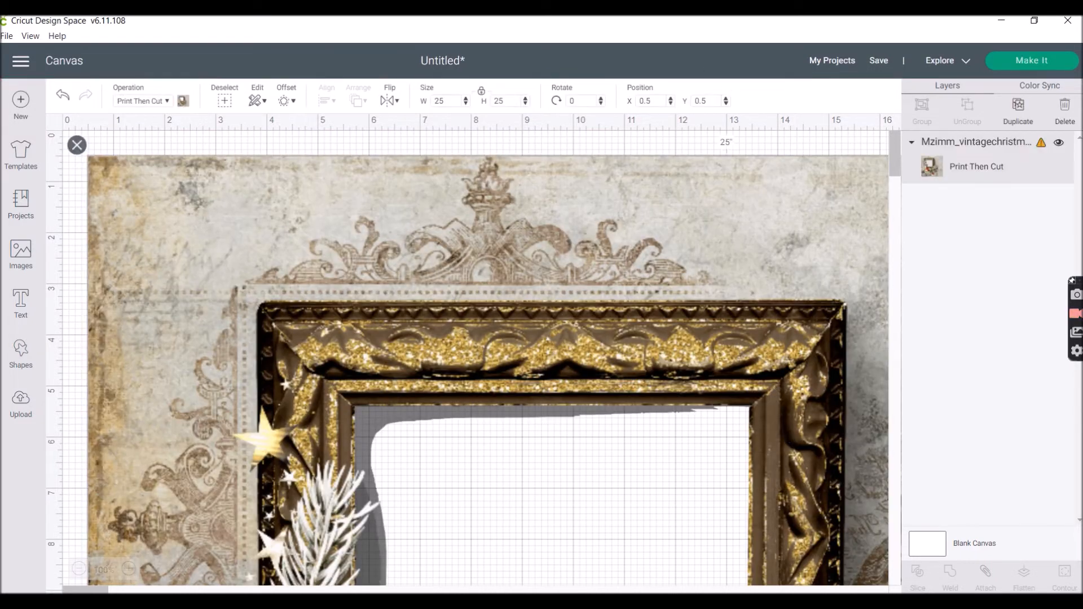
pyautogui.click(451, 104)
pyautogui.write('6')
pyautogui.press('Return')
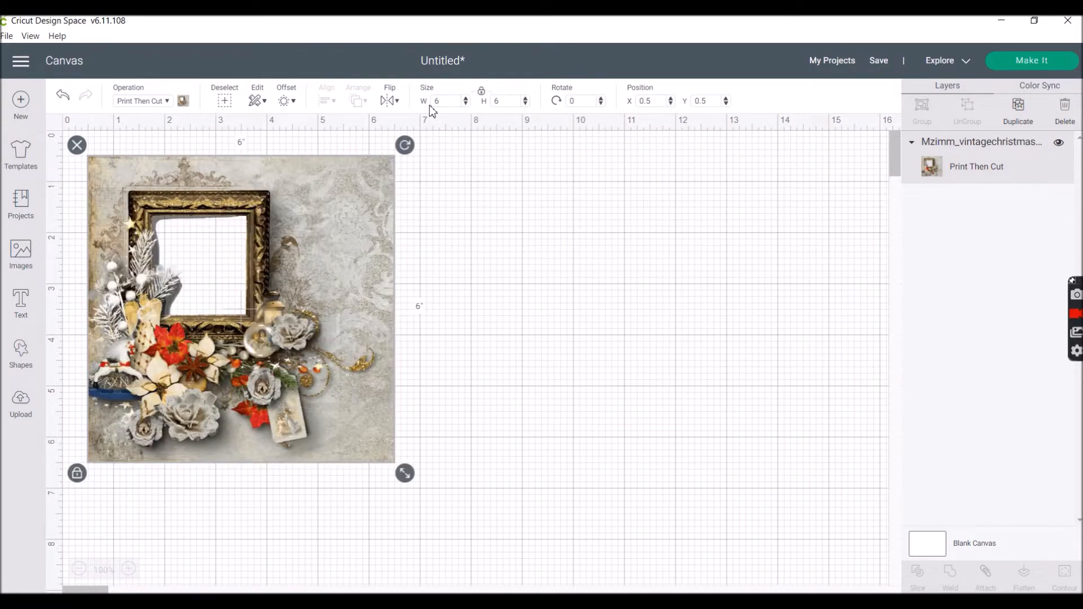
pyautogui.click(507, 300)
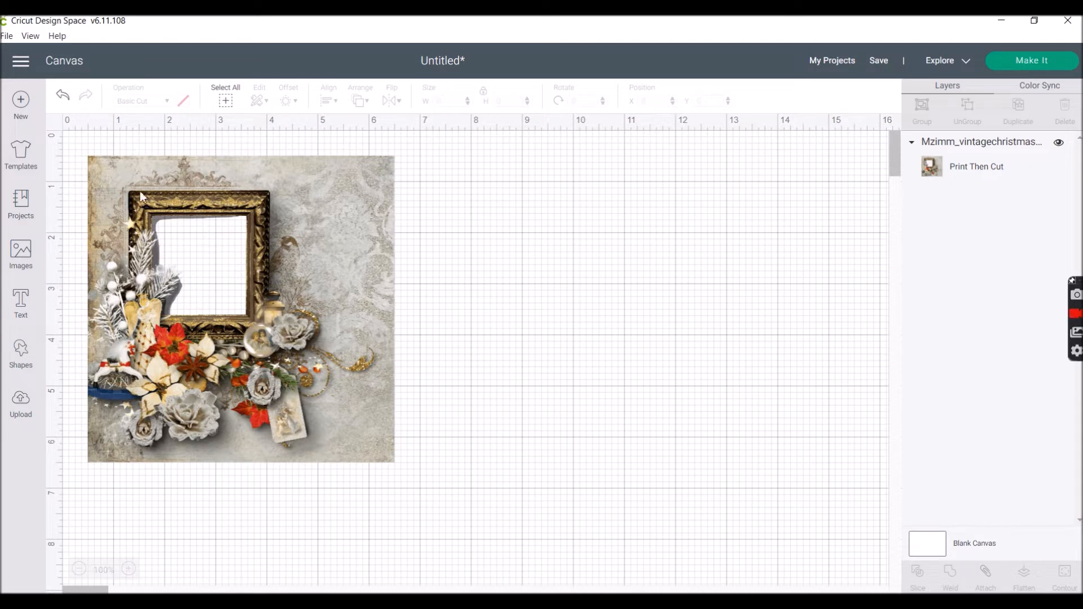
# Step: Flip the frame page horizontally, and flip it back to its original orientation
pyautogui.click(193, 222)
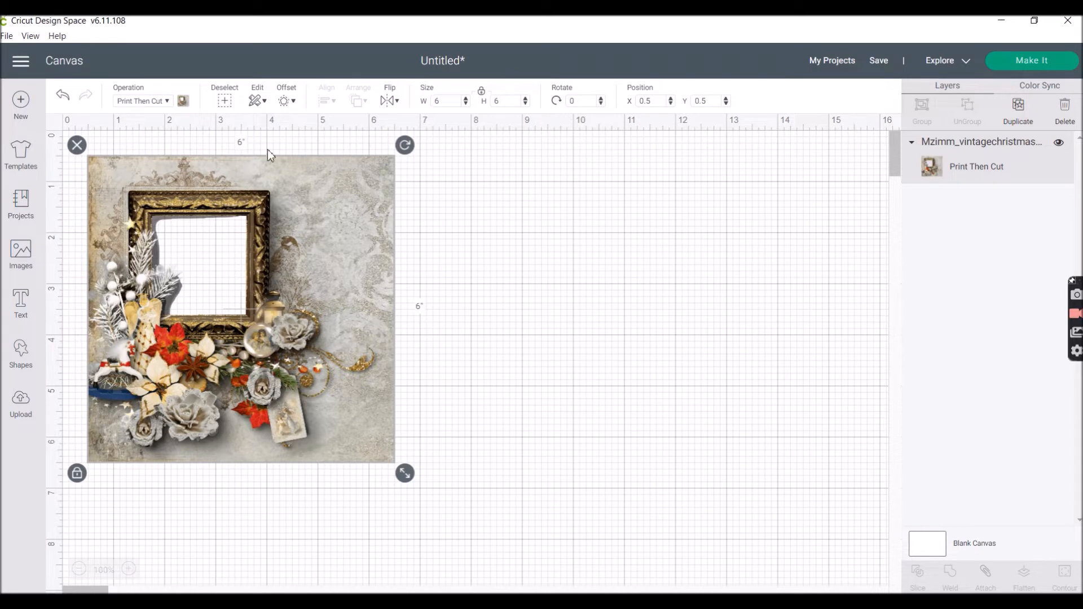
pyautogui.click(394, 103)
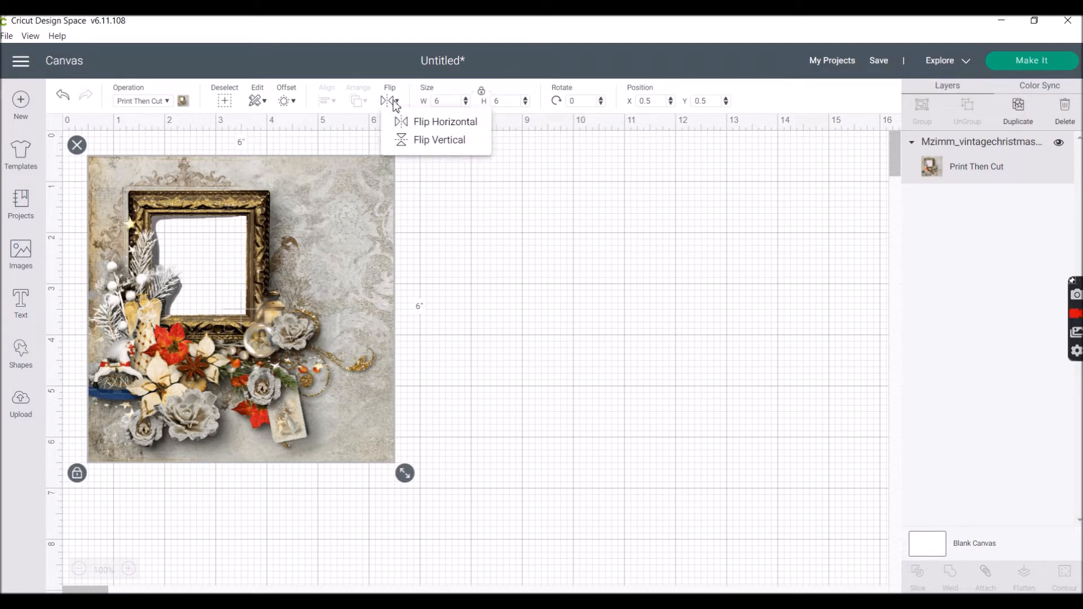
pyautogui.click(427, 123)
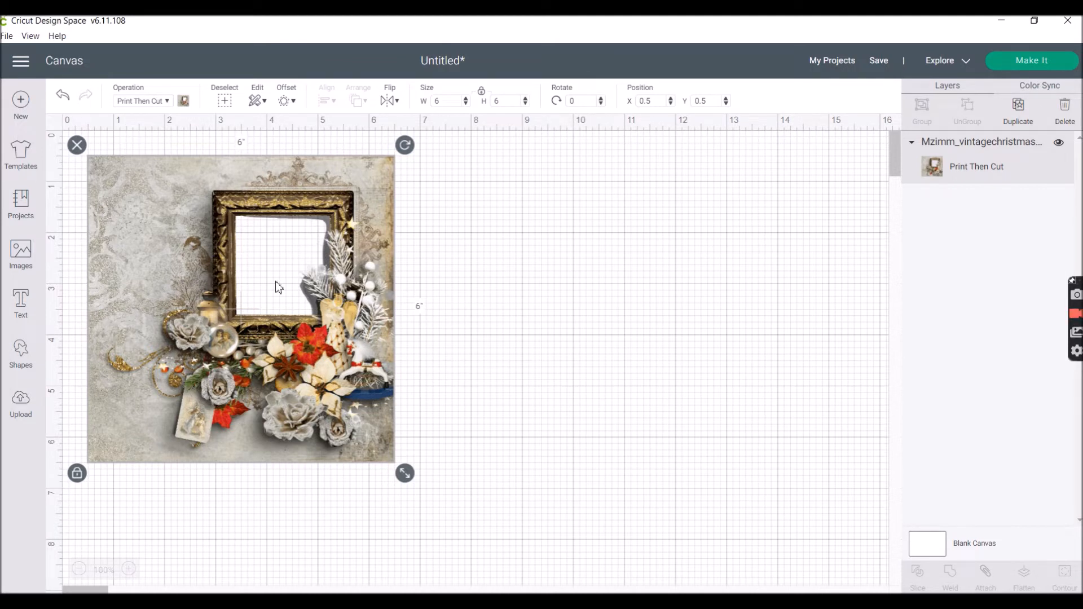
pyautogui.click(393, 106)
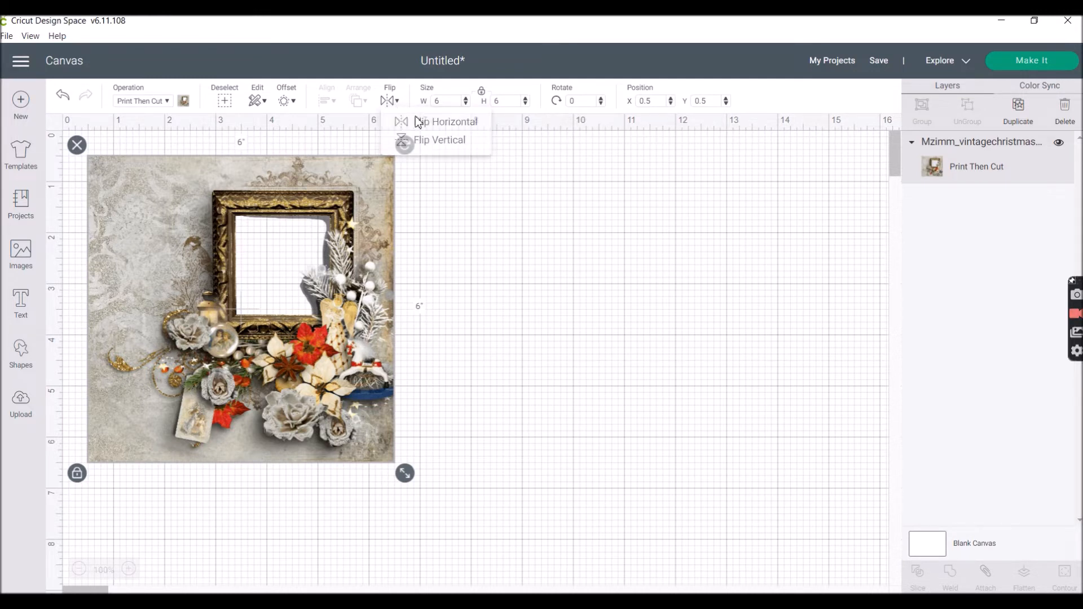
pyautogui.click(417, 122)
pyautogui.click(464, 293)
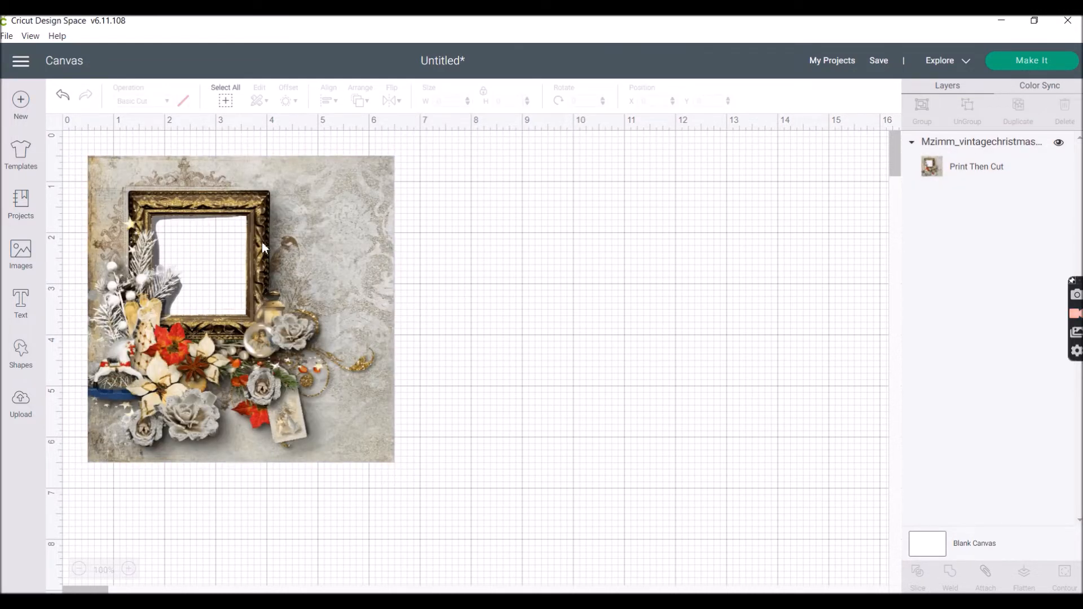
# Step: Insert the uploaded photo of the puppy on a leash and set its width to 3 inches
pyautogui.click(22, 402)
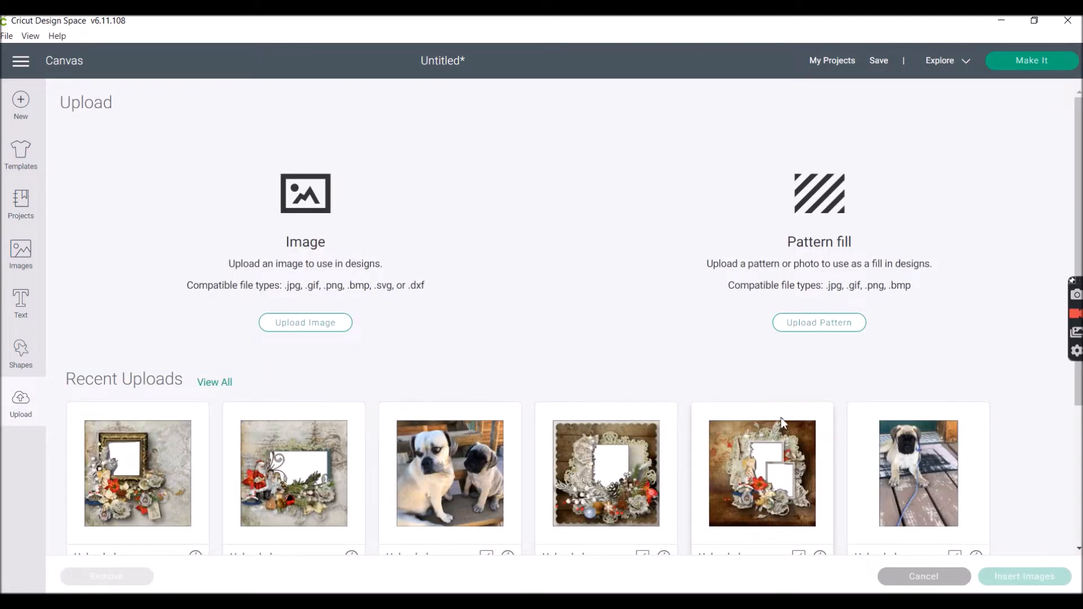
pyautogui.click(902, 436)
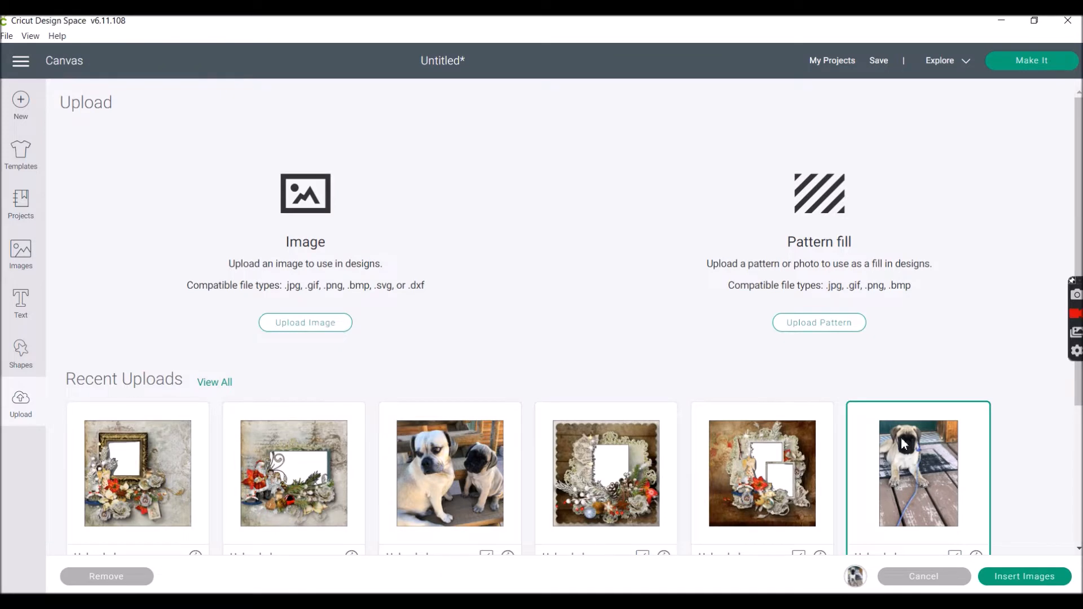
pyautogui.click(1009, 576)
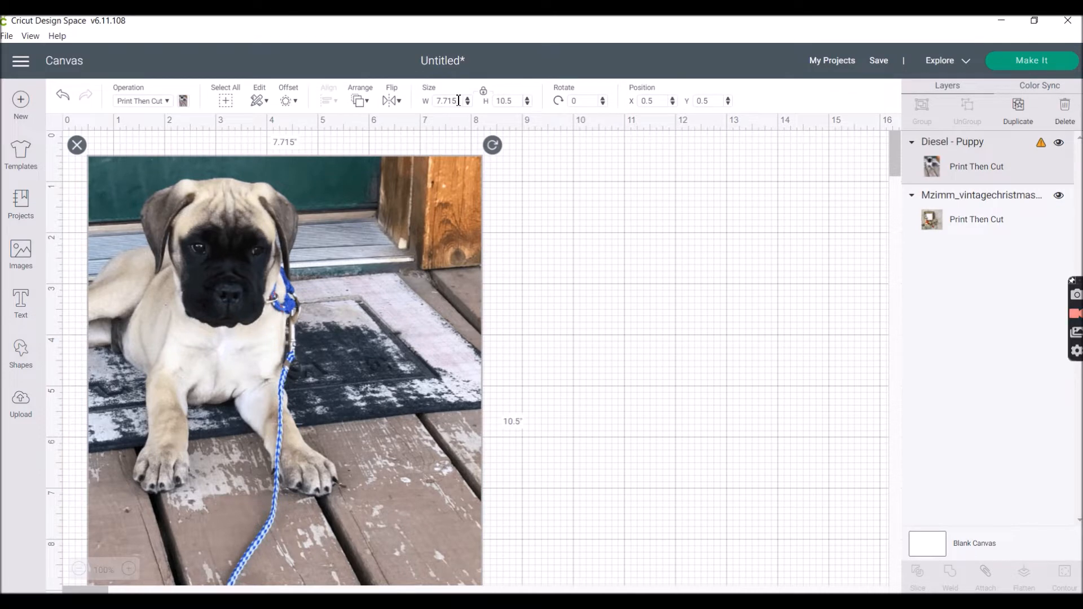
pyautogui.moveTo(457, 100); pyautogui.dragTo(436, 103)
pyautogui.write('3')
pyautogui.press('Return')
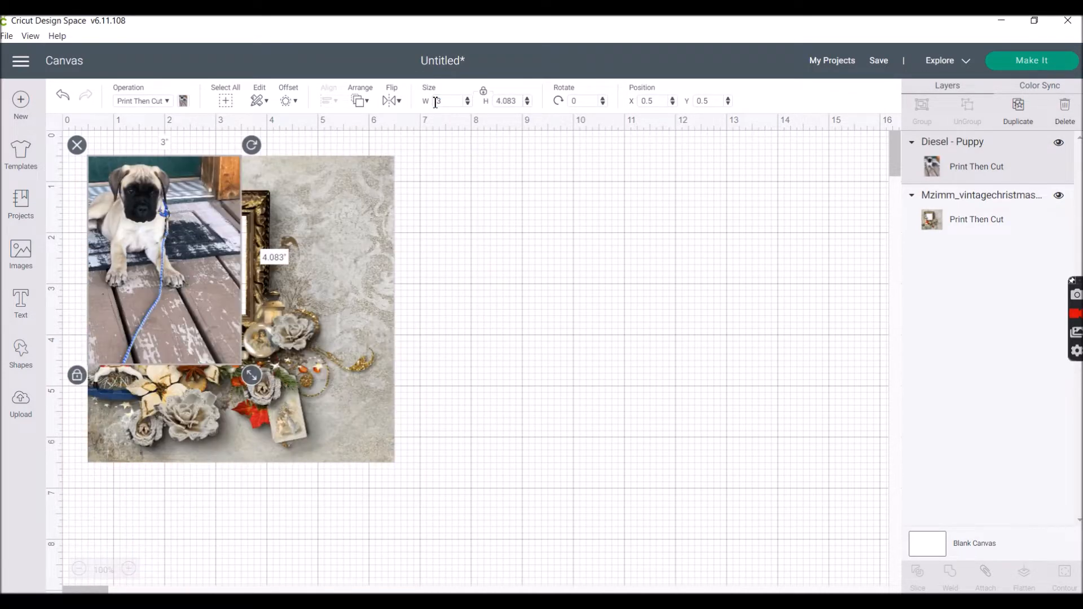
# Step: Place the puppy photo over the gold frame's opening and set its width to 2.5 inches
pyautogui.moveTo(179, 204); pyautogui.dragTo(238, 260)
pyautogui.click(454, 101)
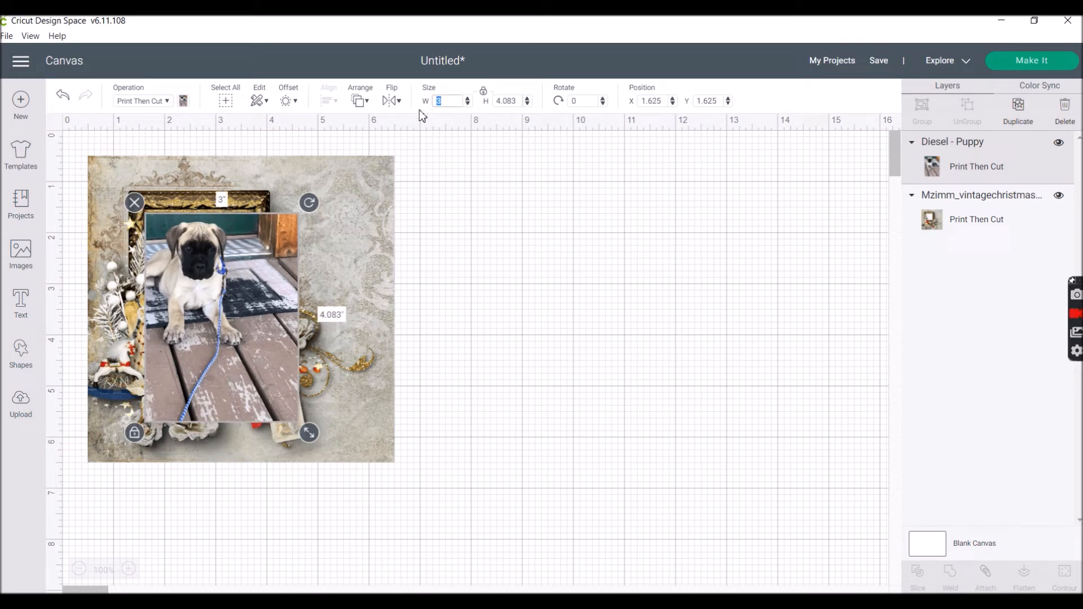
pyautogui.write('2.5')
pyautogui.press('Return')
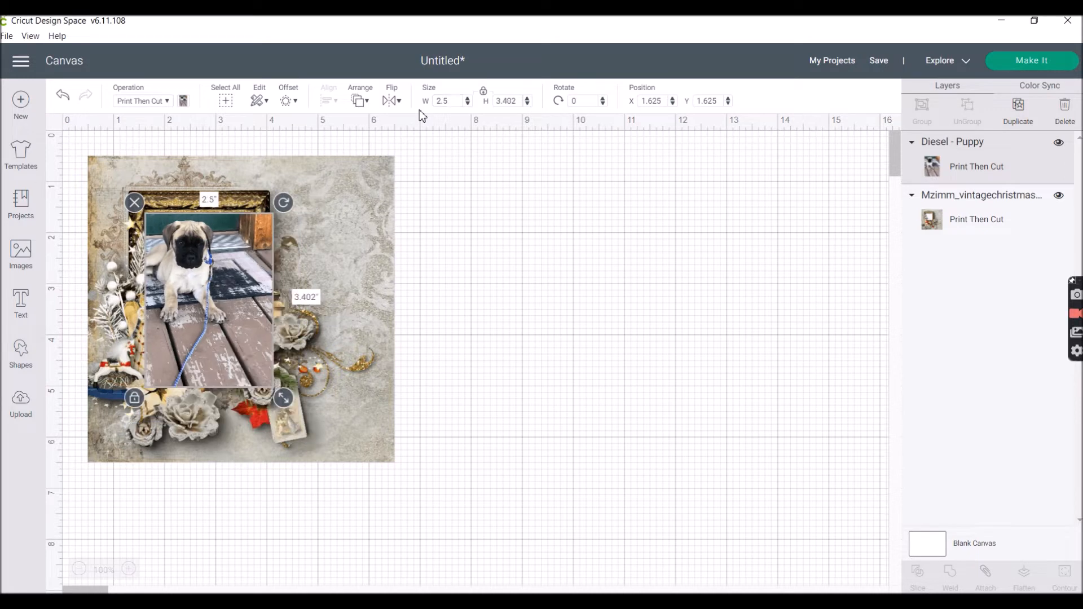
pyautogui.moveTo(234, 232)
pyautogui.mouseDown()
pyautogui.moveTo(232, 246)
pyautogui.moveTo(228, 232)
pyautogui.mouseUp()
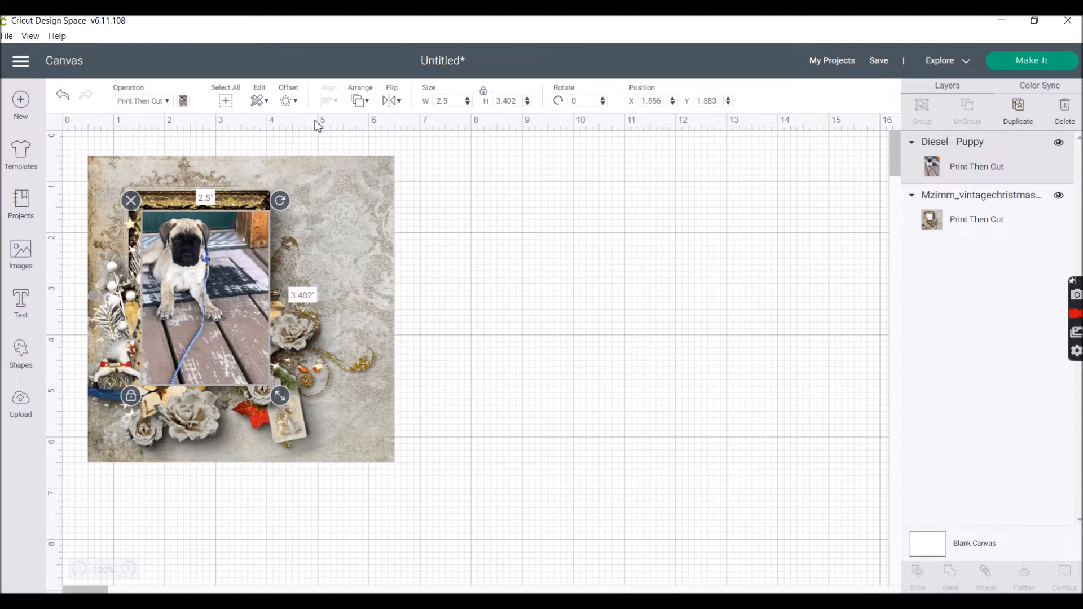
# Step: Move the puppy photo backward behind the frame page, and shift the page slightly left to centre the puppy in the opening
pyautogui.click(371, 104)
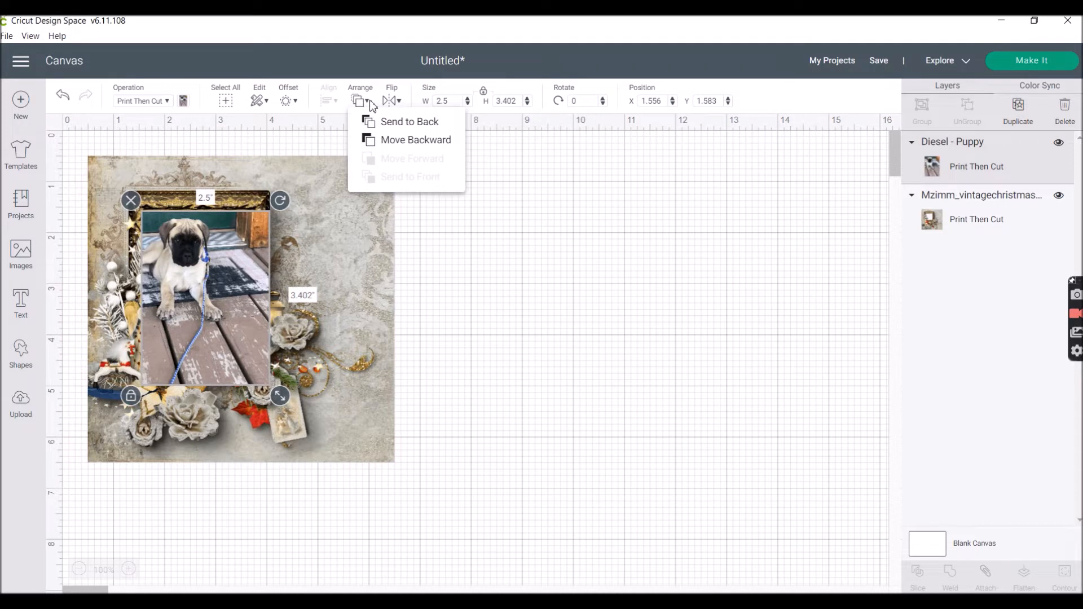
pyautogui.click(394, 139)
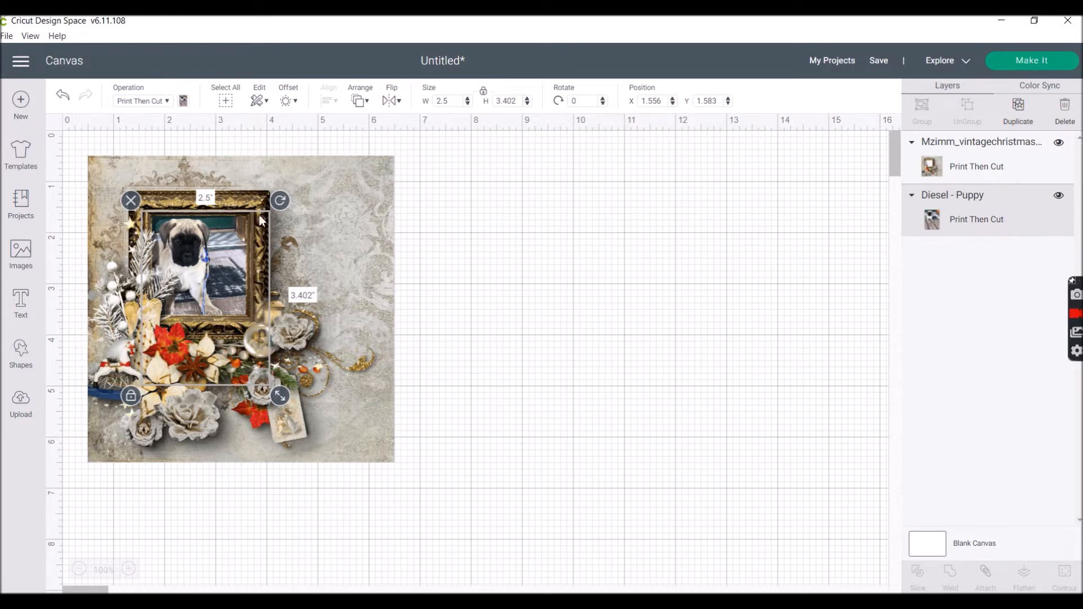
pyautogui.click(327, 212)
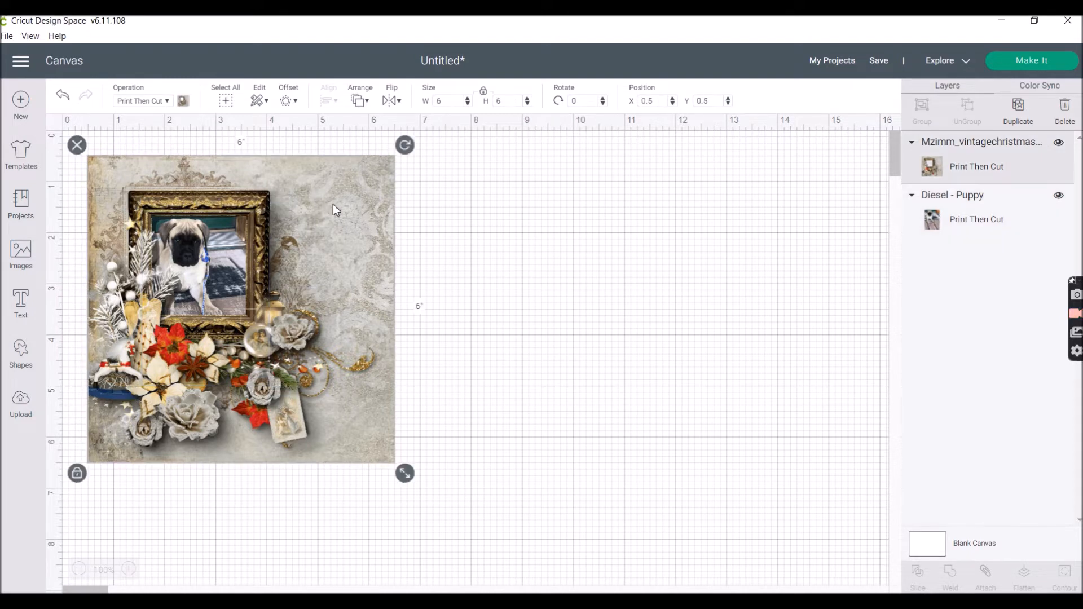
pyautogui.moveTo(333, 204); pyautogui.dragTo(322, 202)
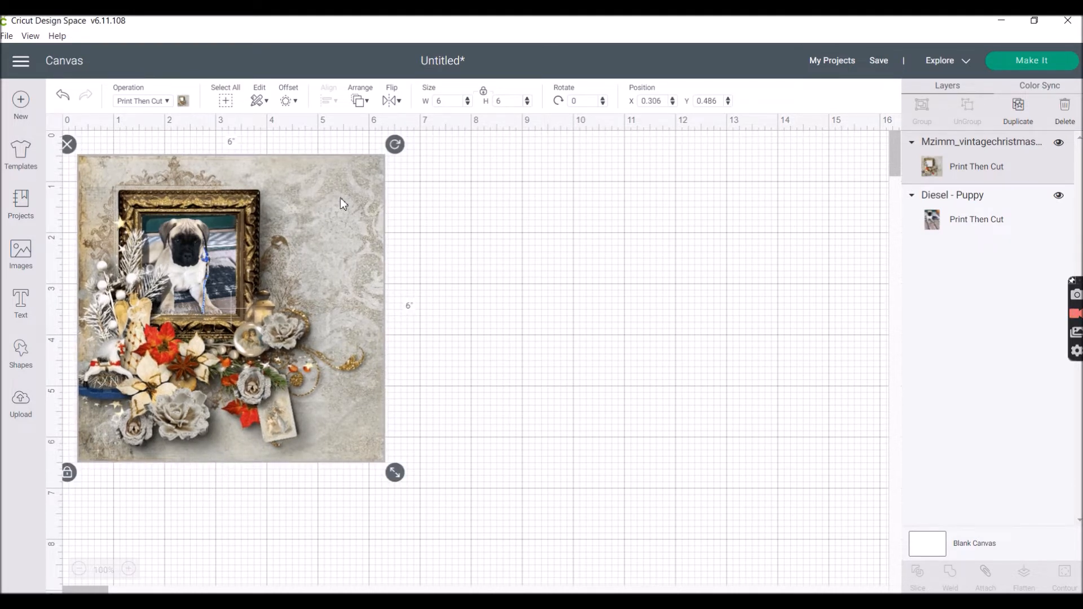
pyautogui.click(463, 223)
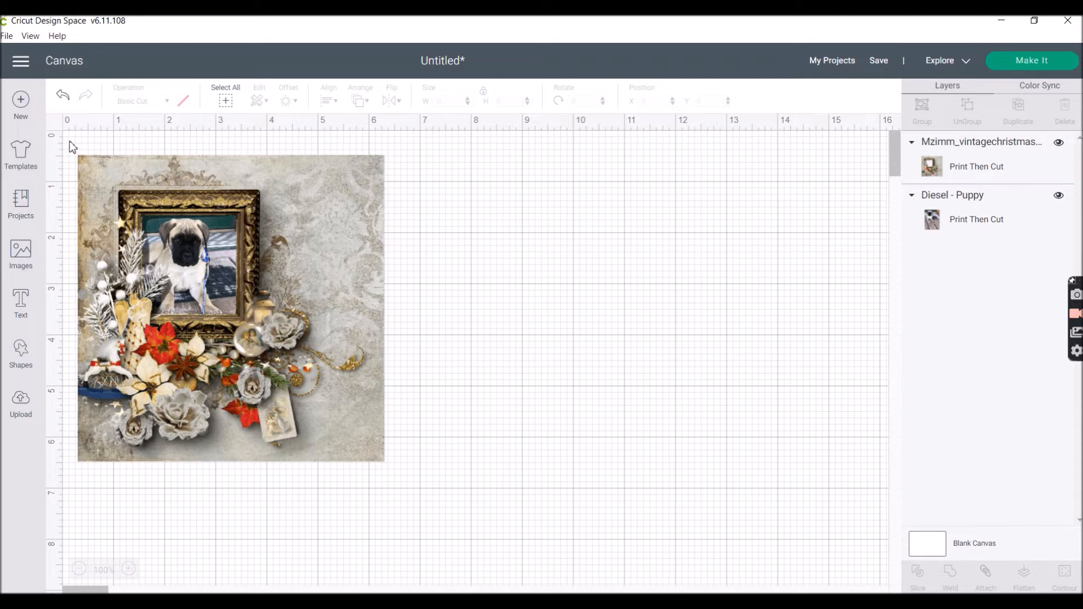
# Step: Attach the puppy photo to the gold frame page, and move the attached page to about X 1.07, Y 0.67
pyautogui.moveTo(69, 141); pyautogui.dragTo(420, 482)
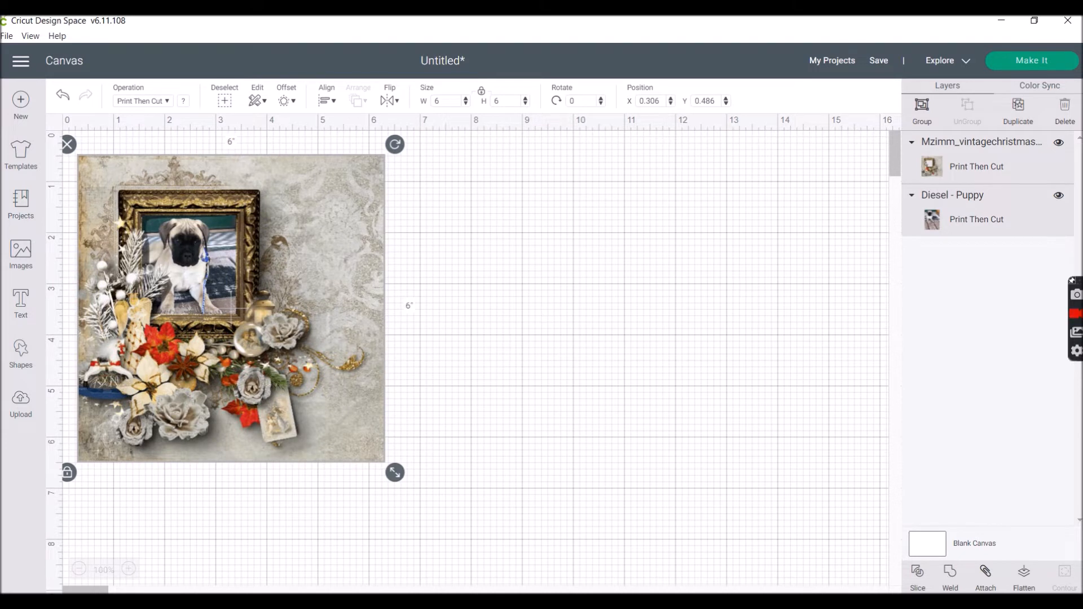
pyautogui.click(987, 576)
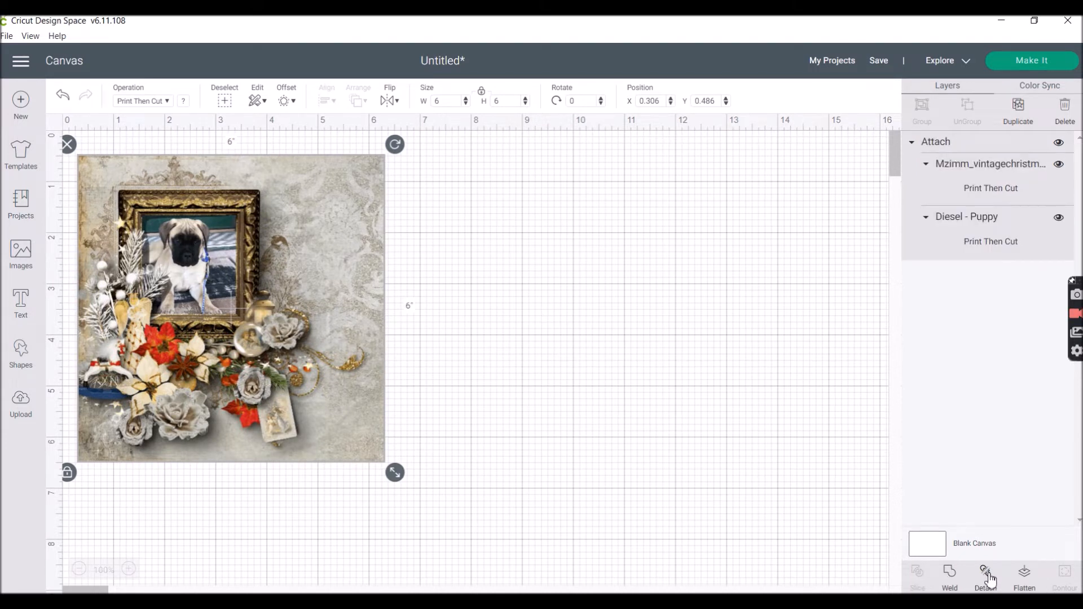
pyautogui.moveTo(200, 213); pyautogui.dragTo(129, 208)
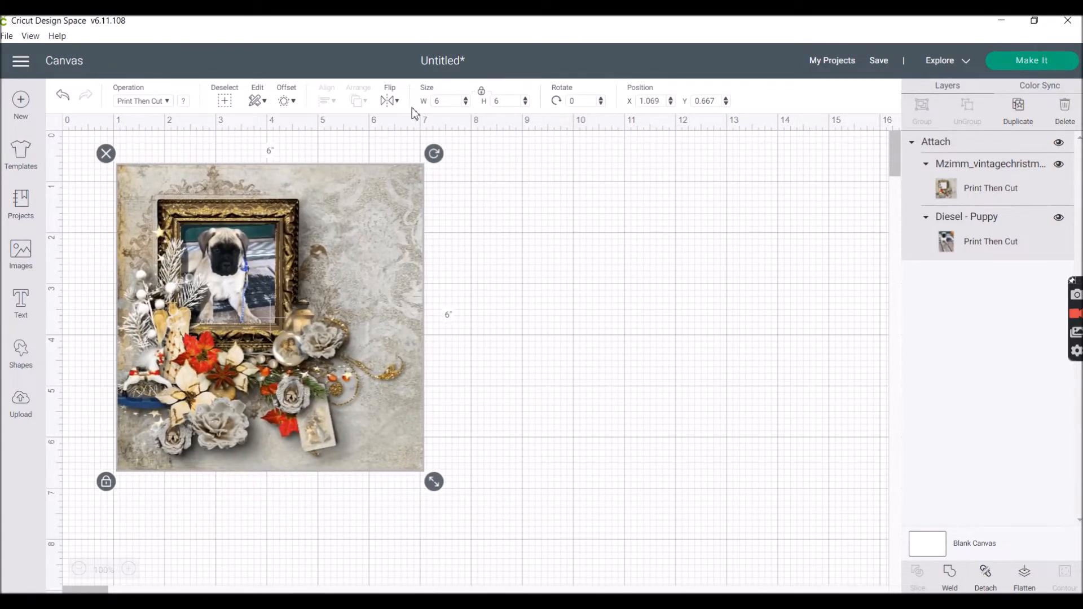
# Step: Set the attached page's width to 5 inches, and shift it to about X 1.01, Y 0.60
pyautogui.doubleClick(435, 102)
pyautogui.write('5')
pyautogui.press('Return')
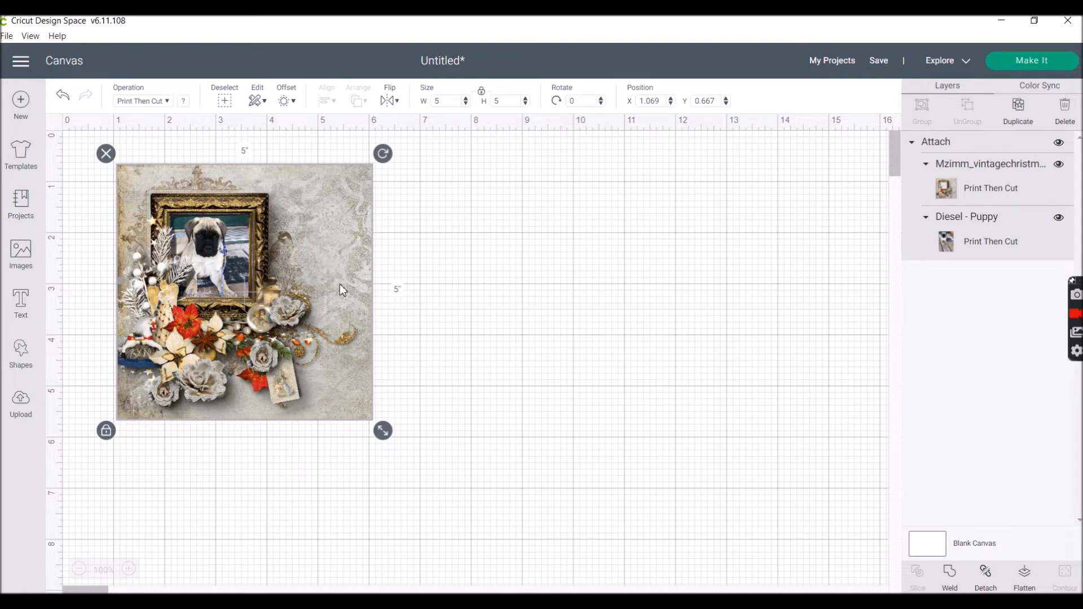
pyautogui.click(404, 252)
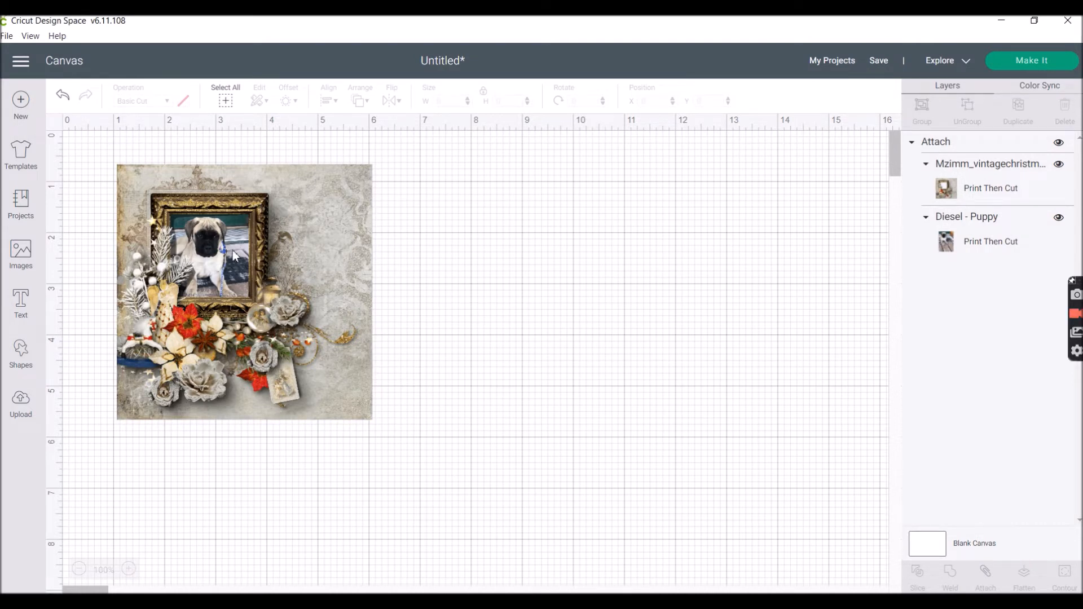
pyautogui.moveTo(236, 257)
pyautogui.mouseDown()
pyautogui.moveTo(401, 282)
pyautogui.moveTo(411, 272)
pyautogui.moveTo(229, 252)
pyautogui.mouseUp()
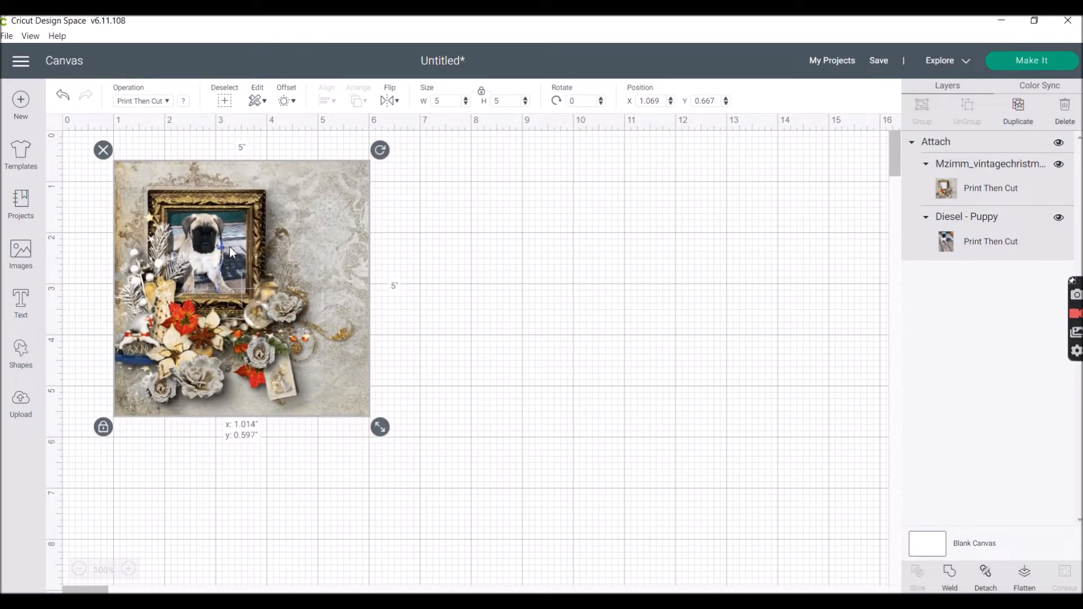
pyautogui.moveTo(229, 246); pyautogui.dragTo(229, 247)
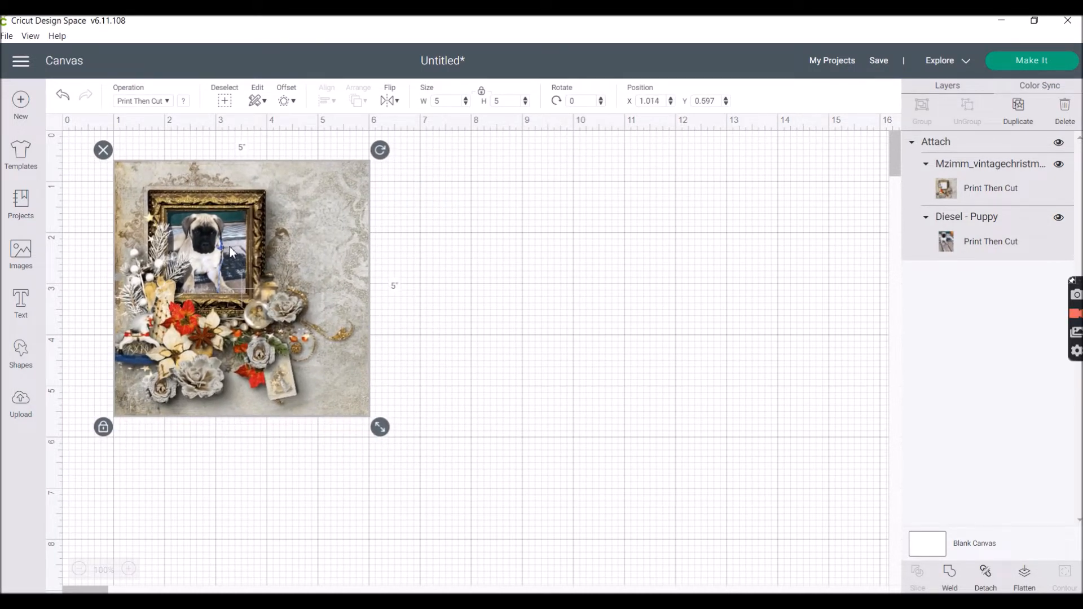
pyautogui.click(394, 249)
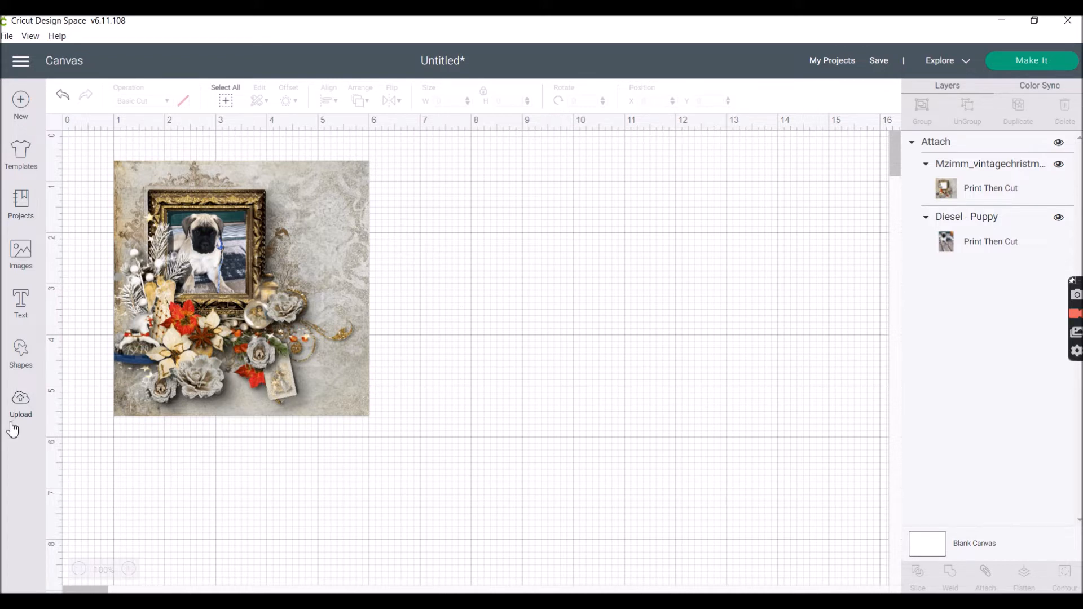
# Step: Insert the uploaded brown page with two frames at a width of 6 inches, and place it beside the gold frame page
pyautogui.click(23, 402)
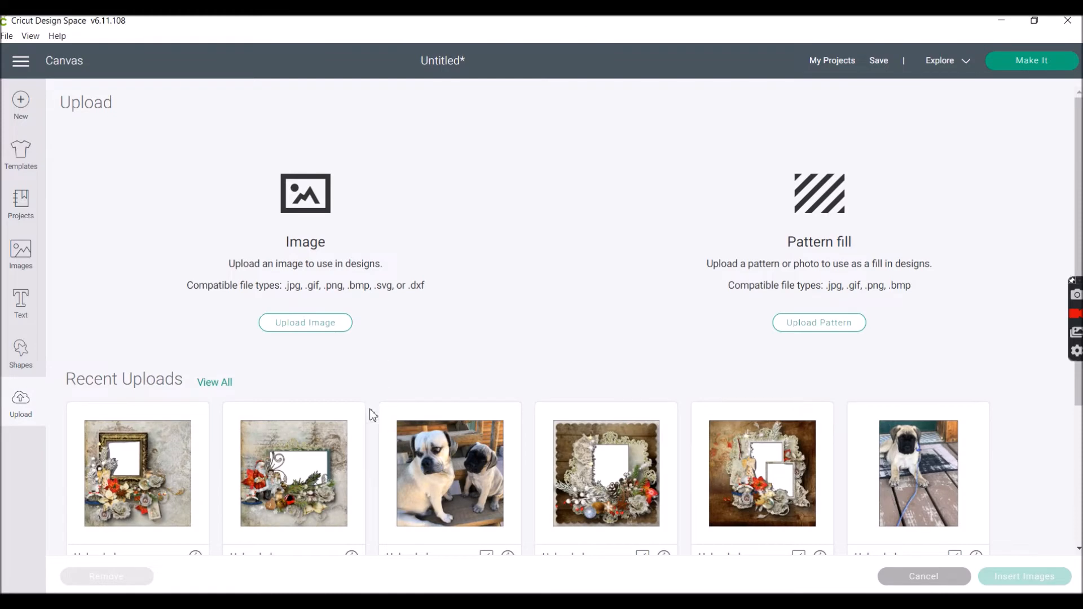
pyautogui.click(740, 443)
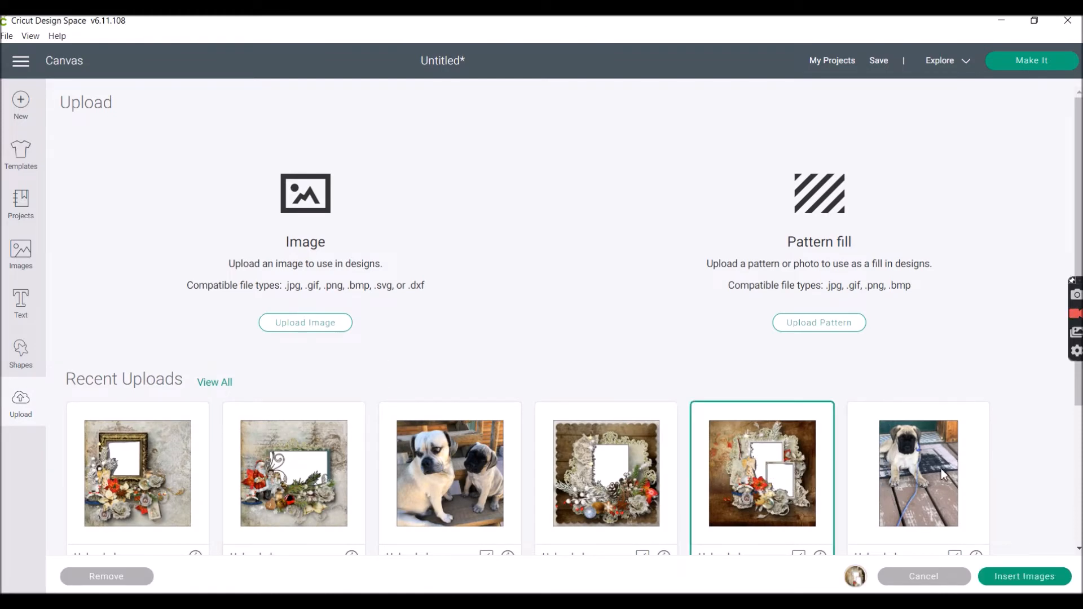
pyautogui.click(1022, 578)
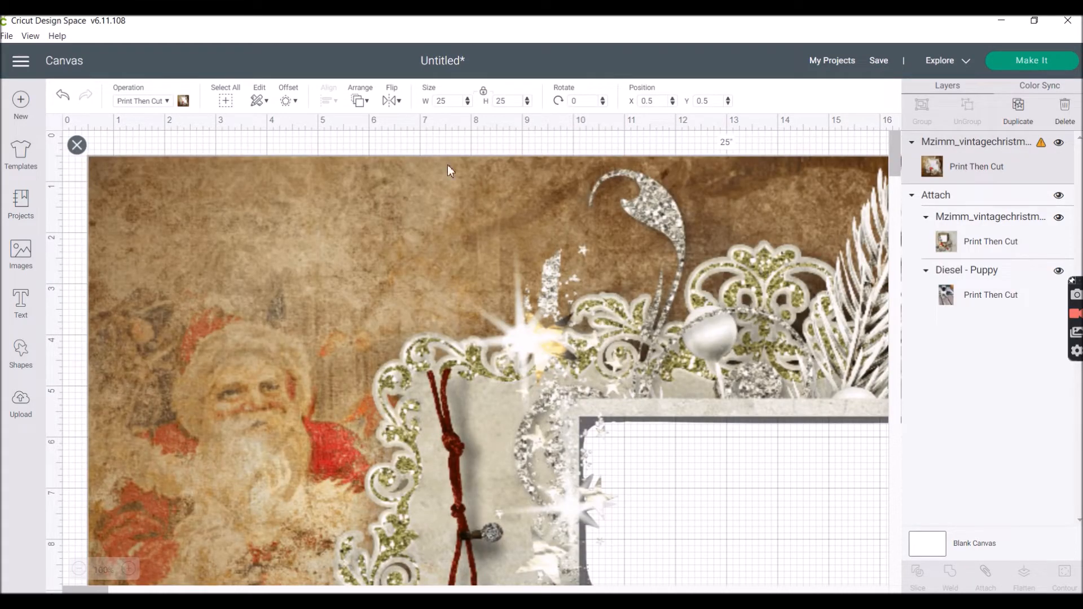
pyautogui.doubleClick(439, 101)
pyautogui.write('6')
pyautogui.press('Return')
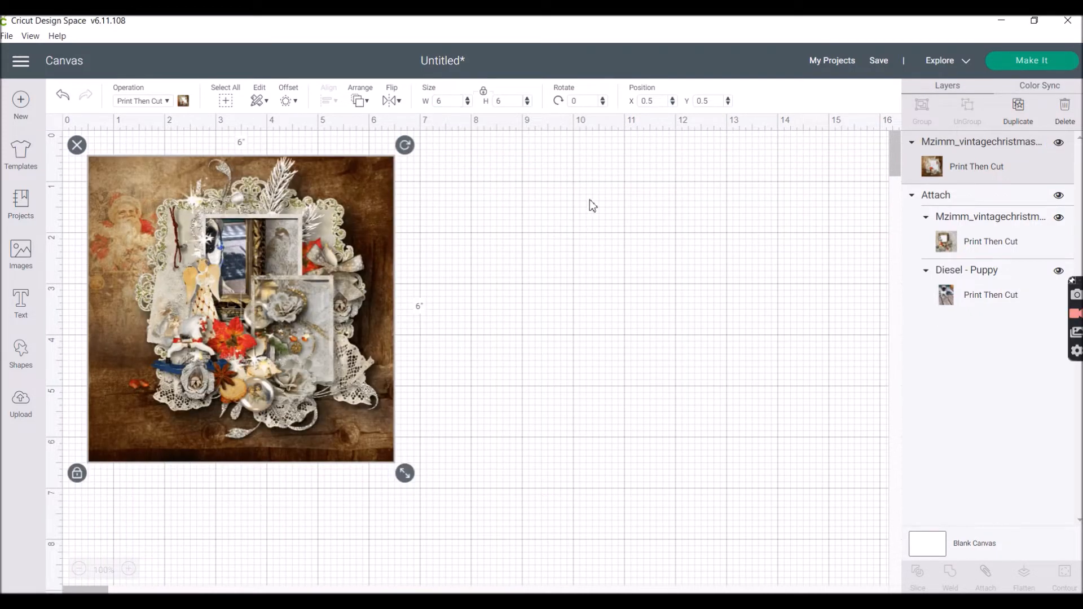
pyautogui.moveTo(282, 185); pyautogui.dragTo(607, 189)
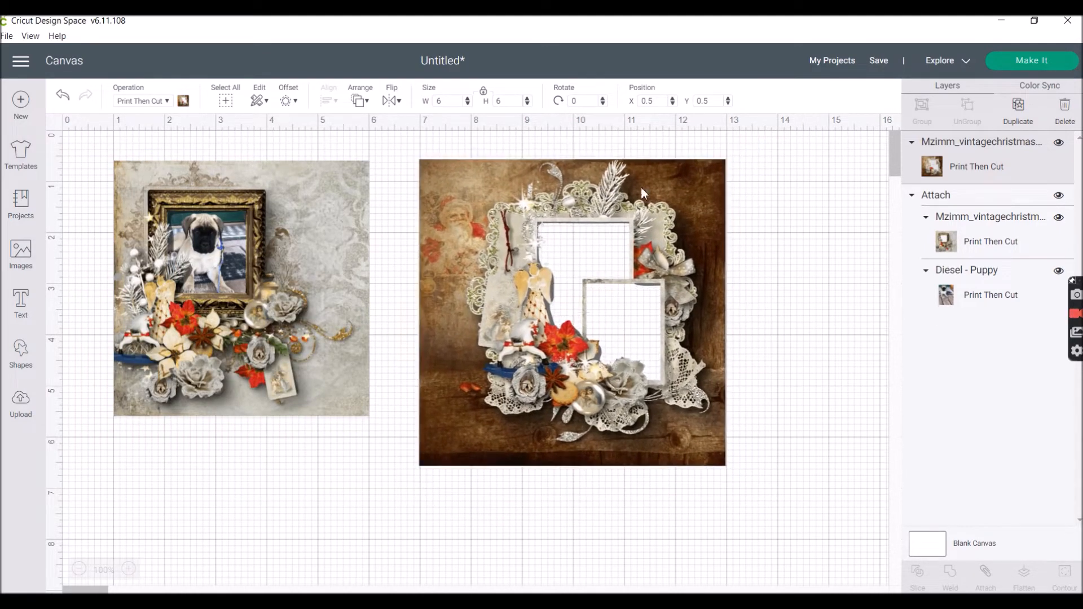
pyautogui.click(786, 232)
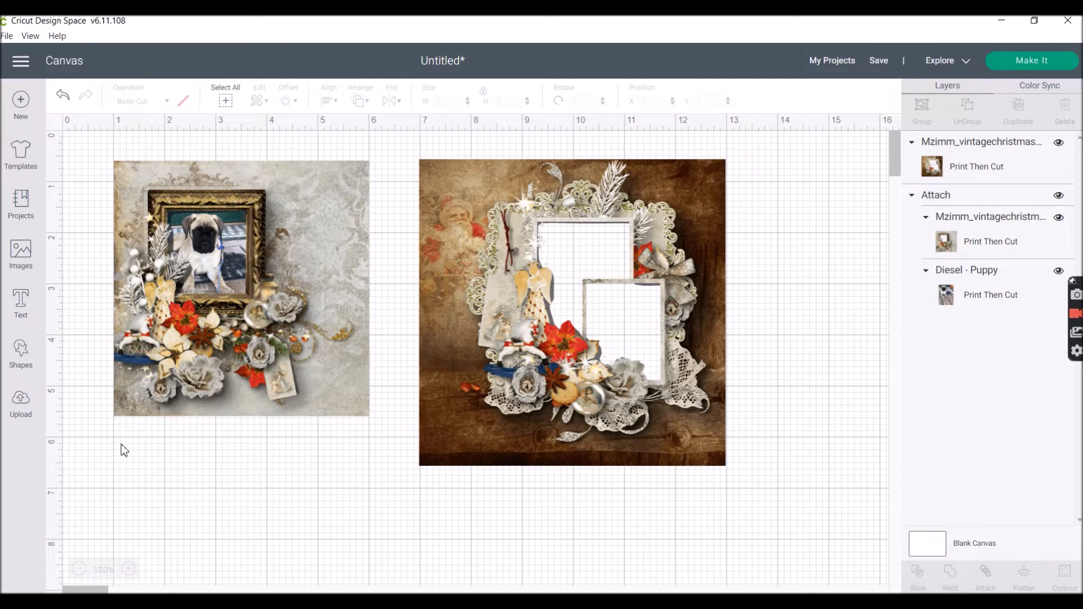
# Step: Insert the uploaded photo of the puppy on a leash again and set its width to 3 inches
pyautogui.click(23, 402)
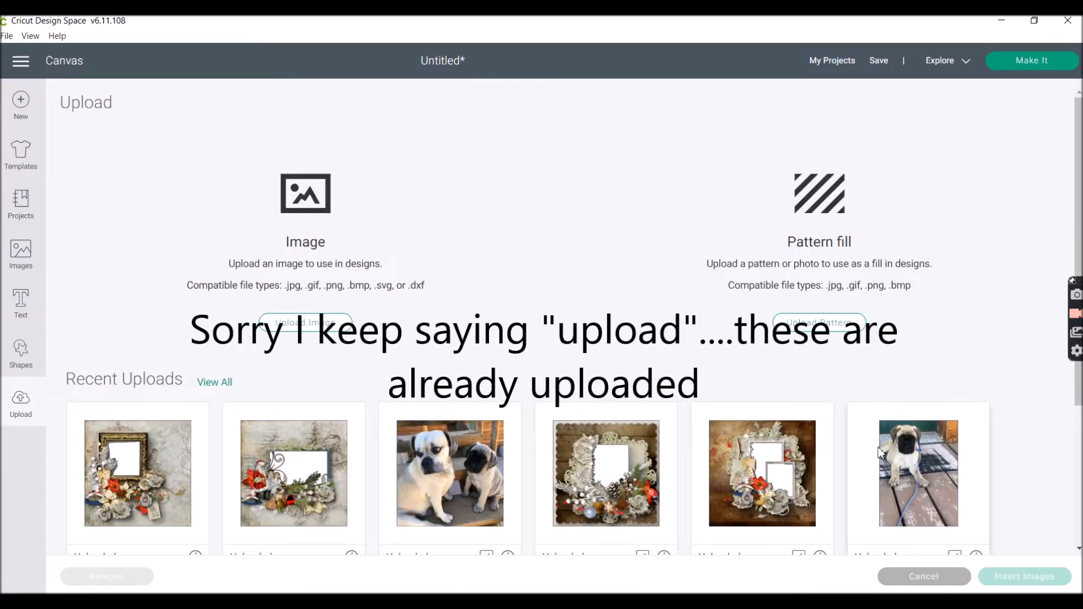
pyautogui.click(904, 464)
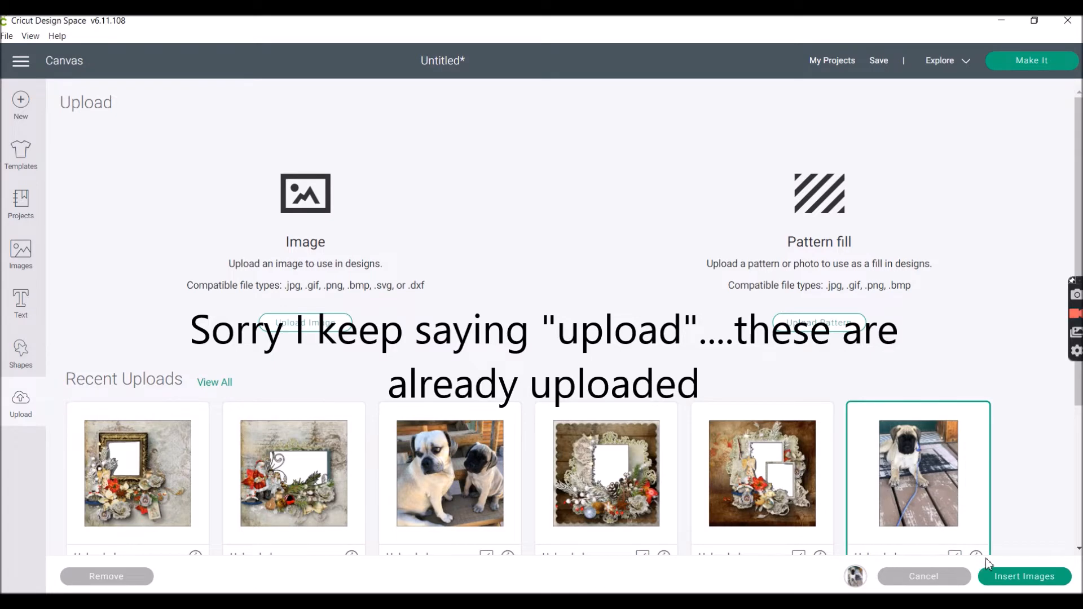
pyautogui.click(1015, 576)
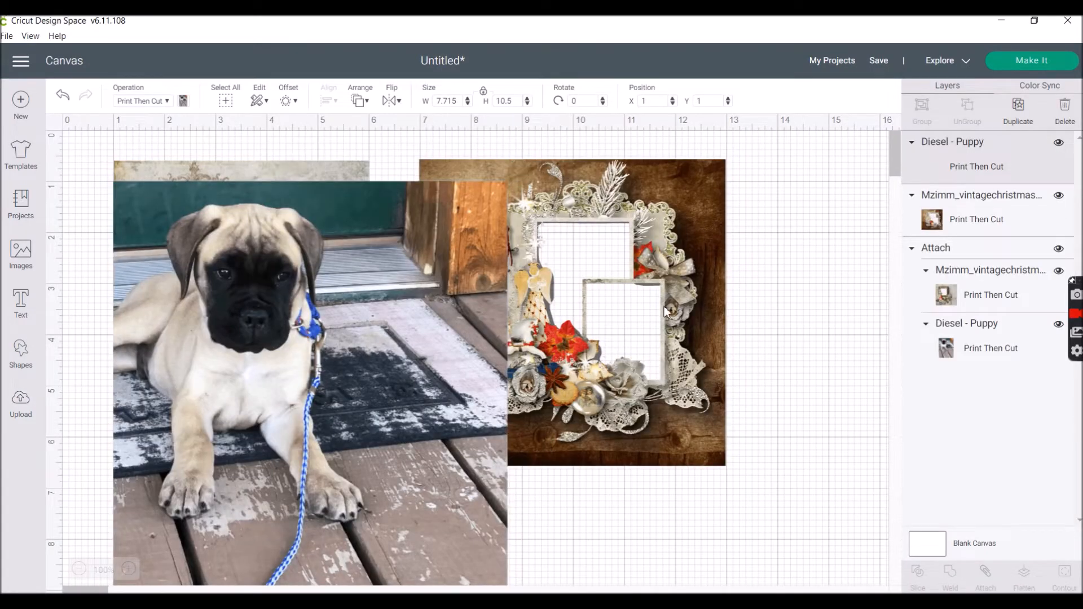
pyautogui.moveTo(460, 99); pyautogui.dragTo(436, 101)
pyautogui.write('3')
pyautogui.press('Return')
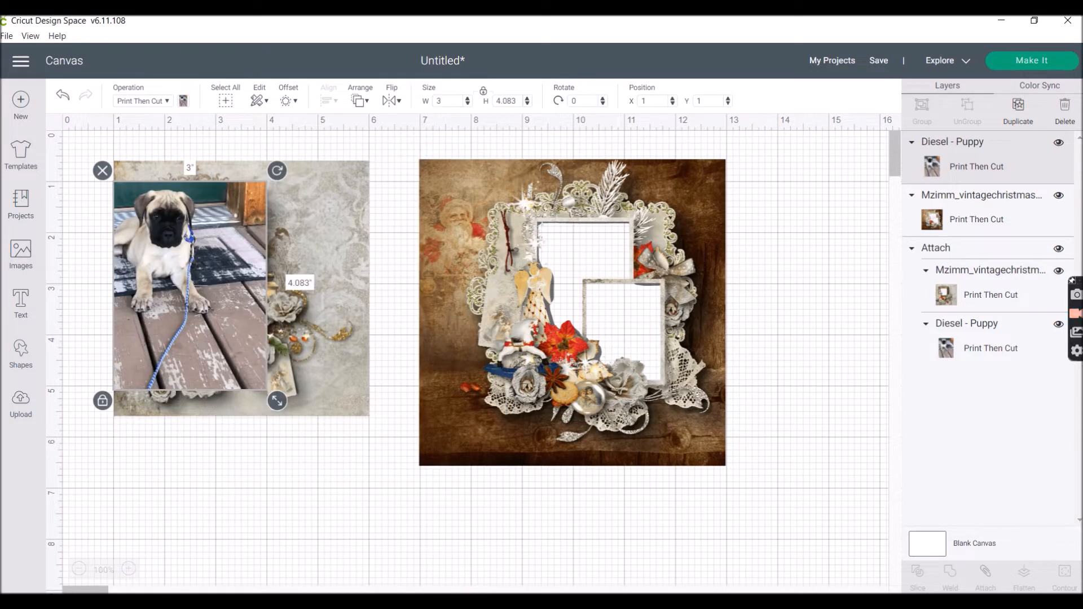
# Step: Place the leashed puppy photo behind the brown page, and shift the page slightly down so the puppy sits in the upper opening
pyautogui.moveTo(211, 225); pyautogui.dragTo(617, 268)
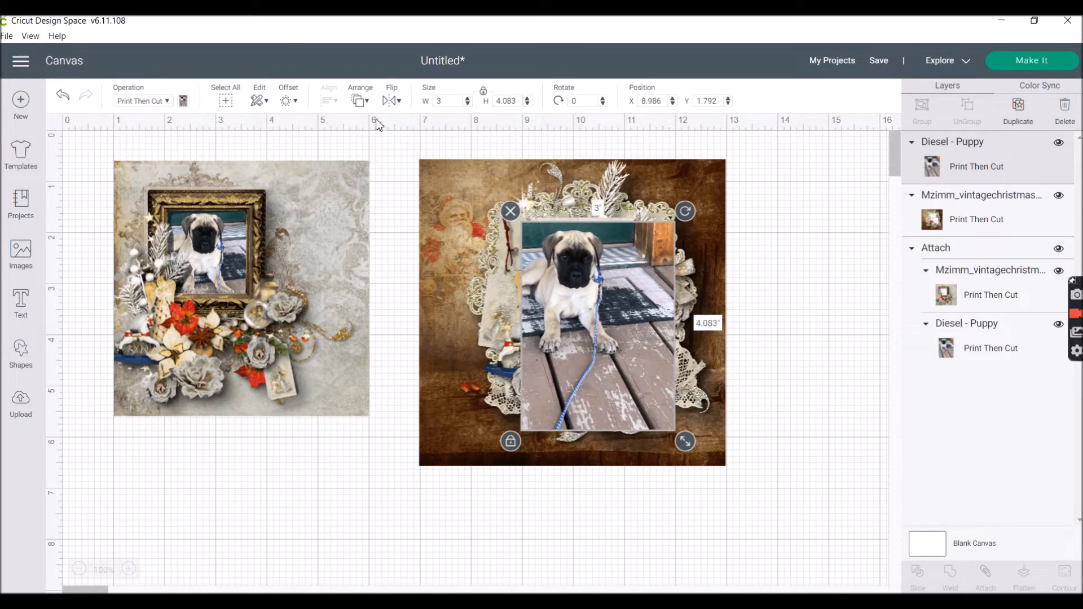
pyautogui.click(365, 103)
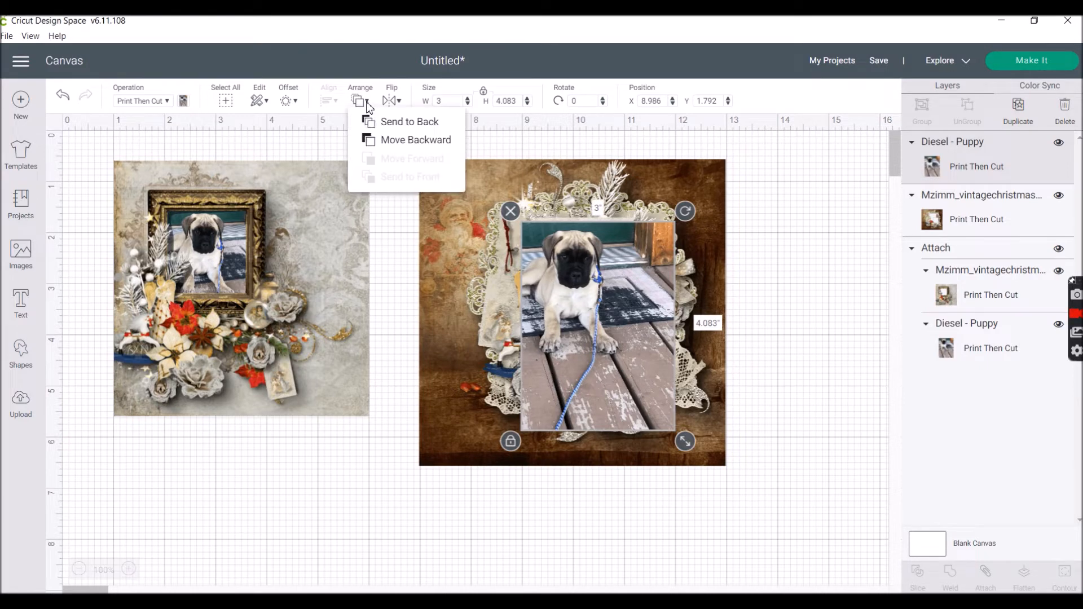
pyautogui.click(398, 140)
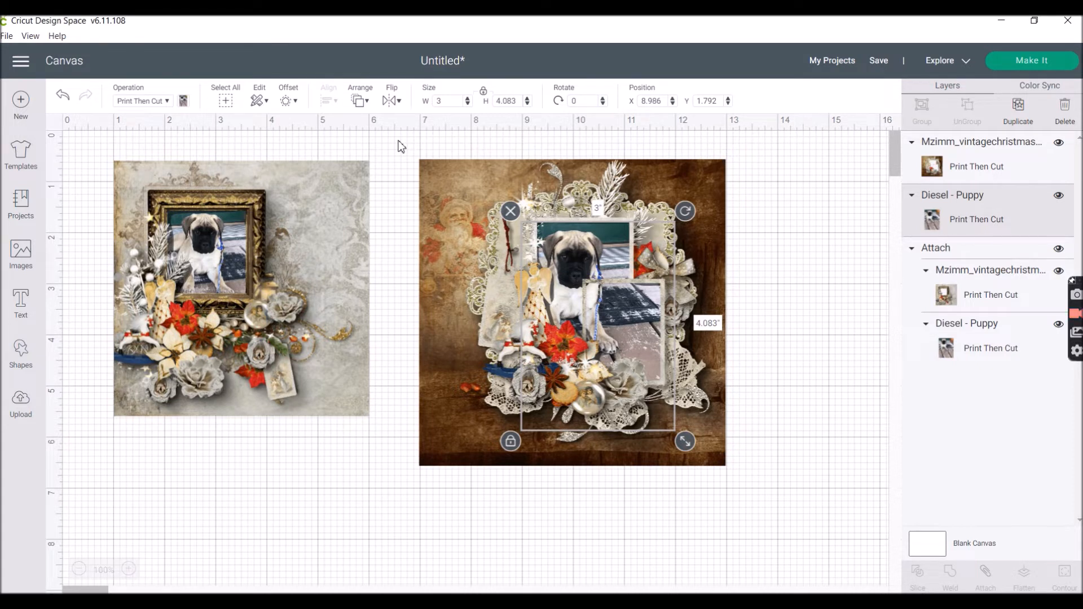
pyautogui.moveTo(587, 198); pyautogui.dragTo(587, 201)
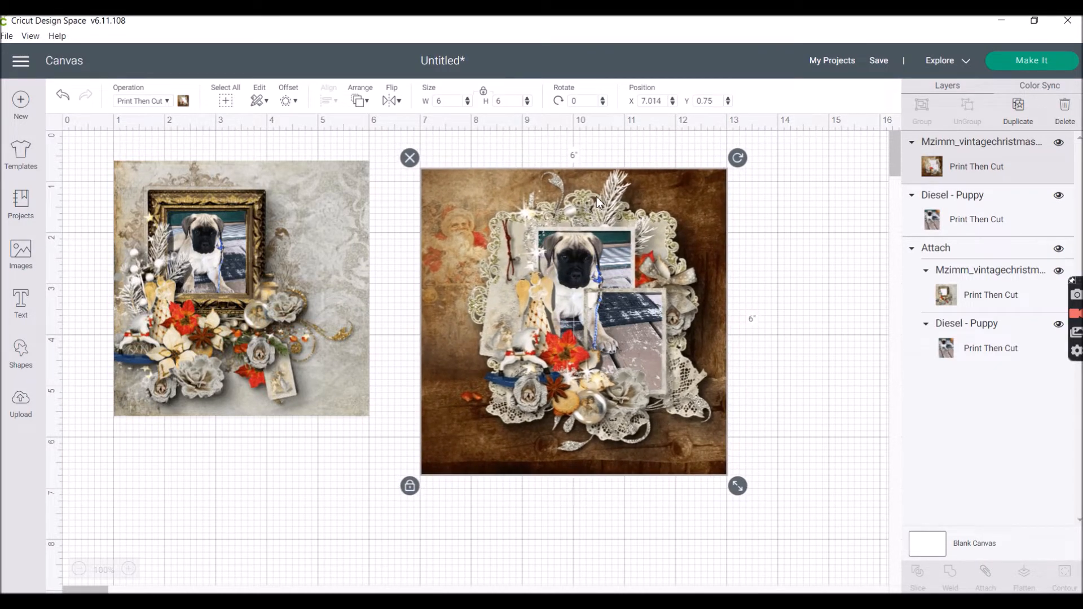
pyautogui.click(757, 223)
# Step: Insert the uploaded photo of the puppy in a red harness and set its width to 2.25 inches
pyautogui.click(21, 403)
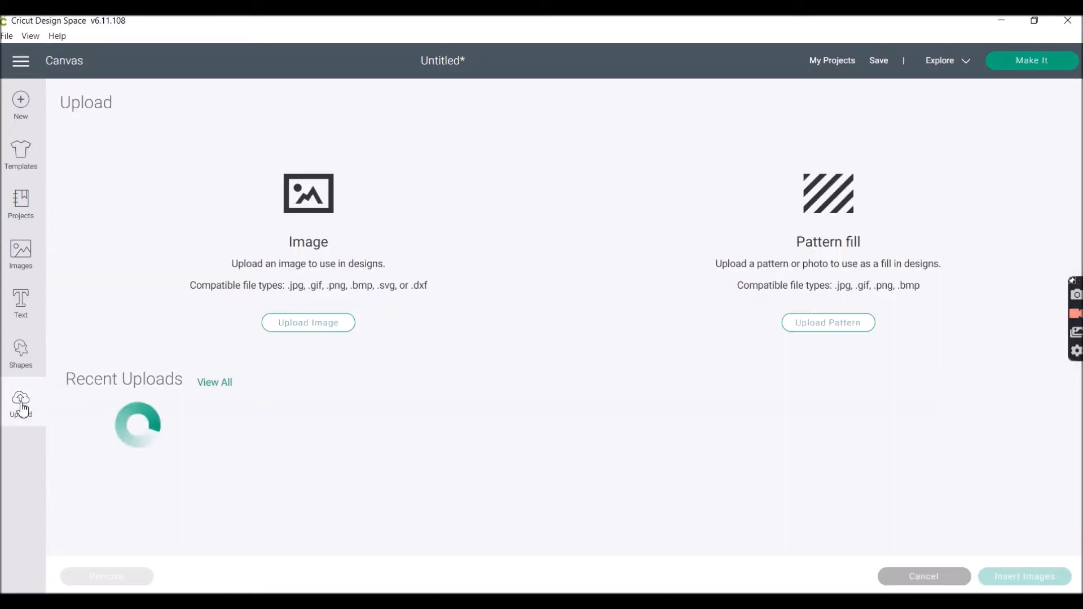
pyautogui.scroll(-1, 798, 472)
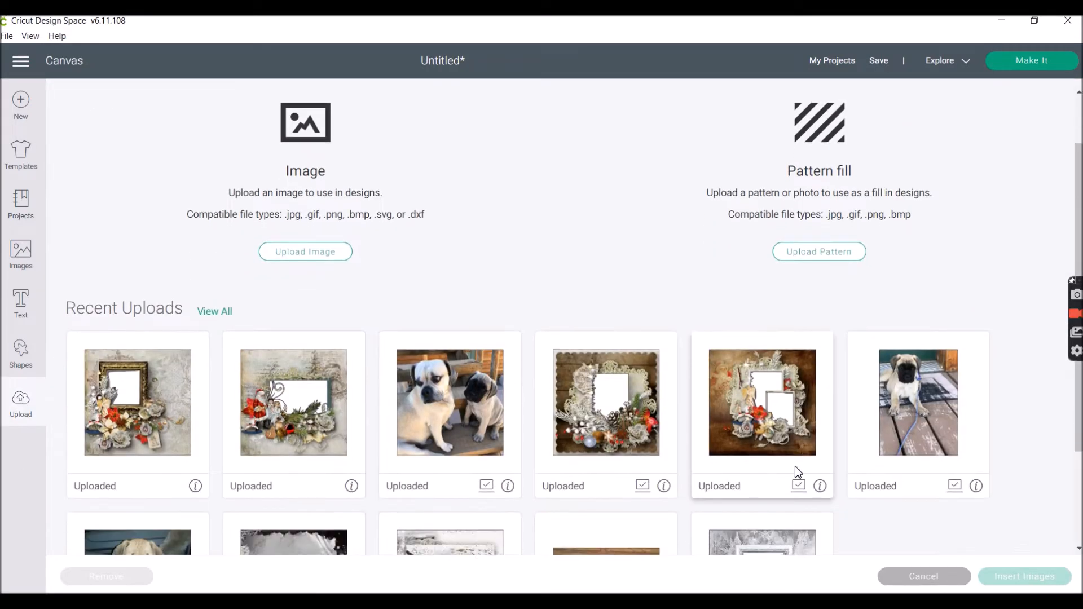
pyautogui.scroll(-2, 797, 472)
pyautogui.click(144, 433)
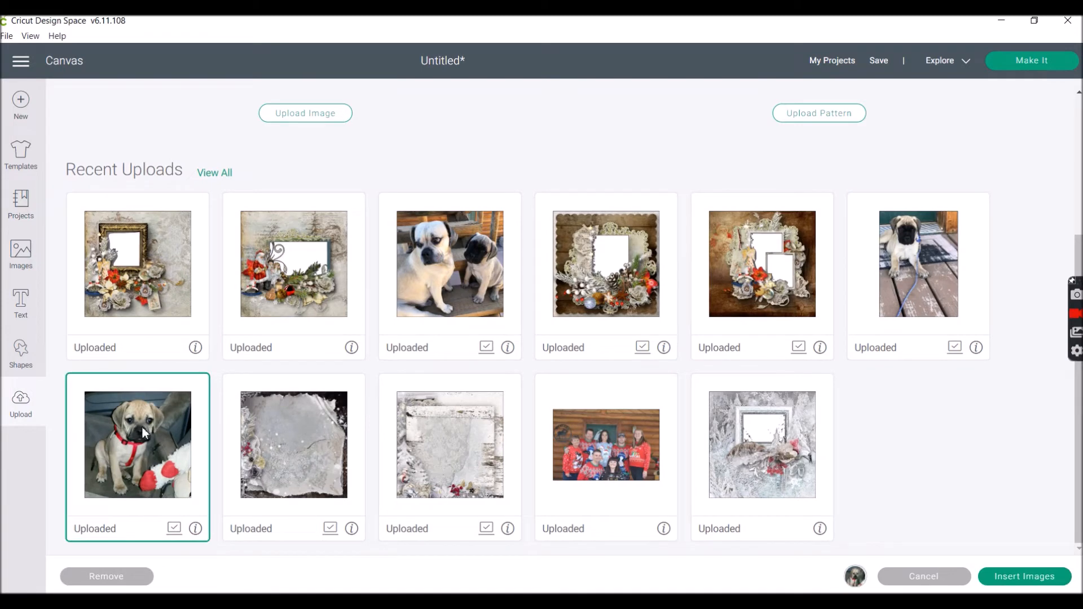
pyautogui.click(1024, 581)
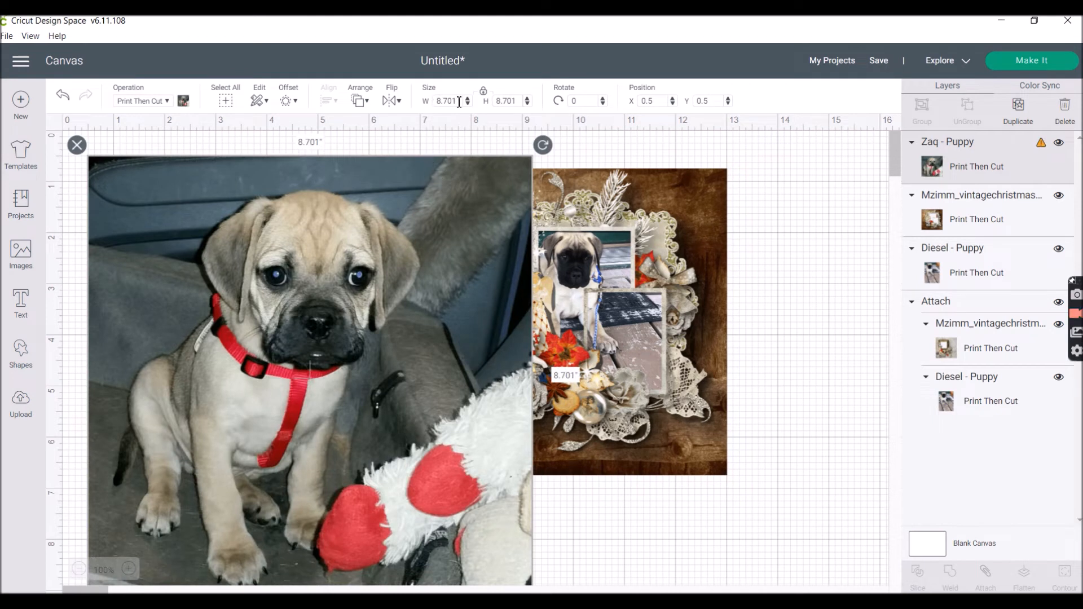
pyautogui.moveTo(458, 102); pyautogui.dragTo(436, 104)
pyautogui.write('2.25')
pyautogui.press('Return')
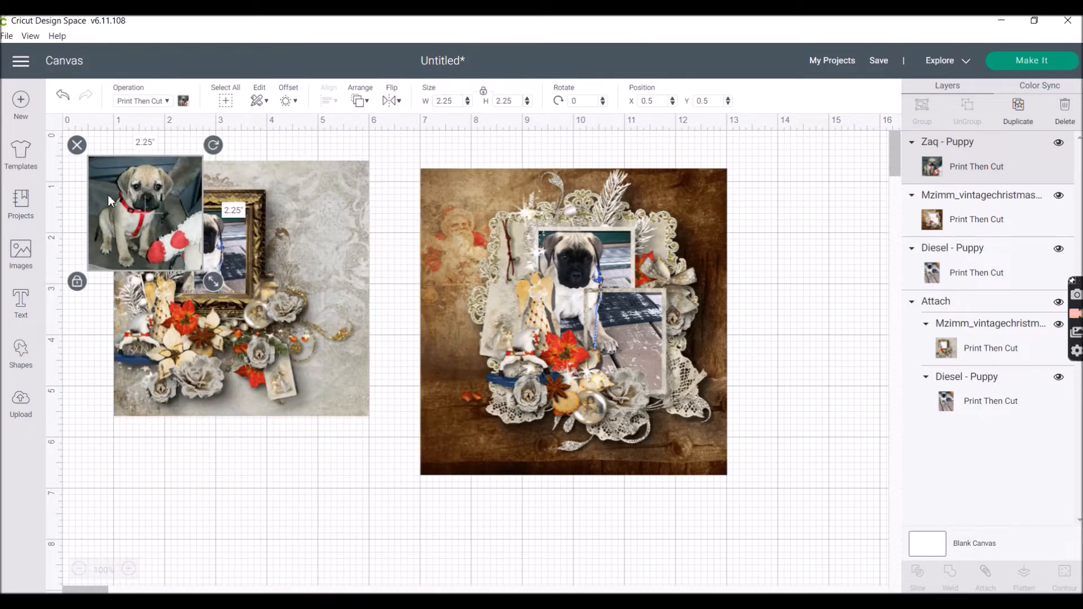
# Step: Place the red-harness puppy photo over the brown page's lower opening, and move it backward behind the page
pyautogui.moveTo(167, 250); pyautogui.dragTo(621, 307)
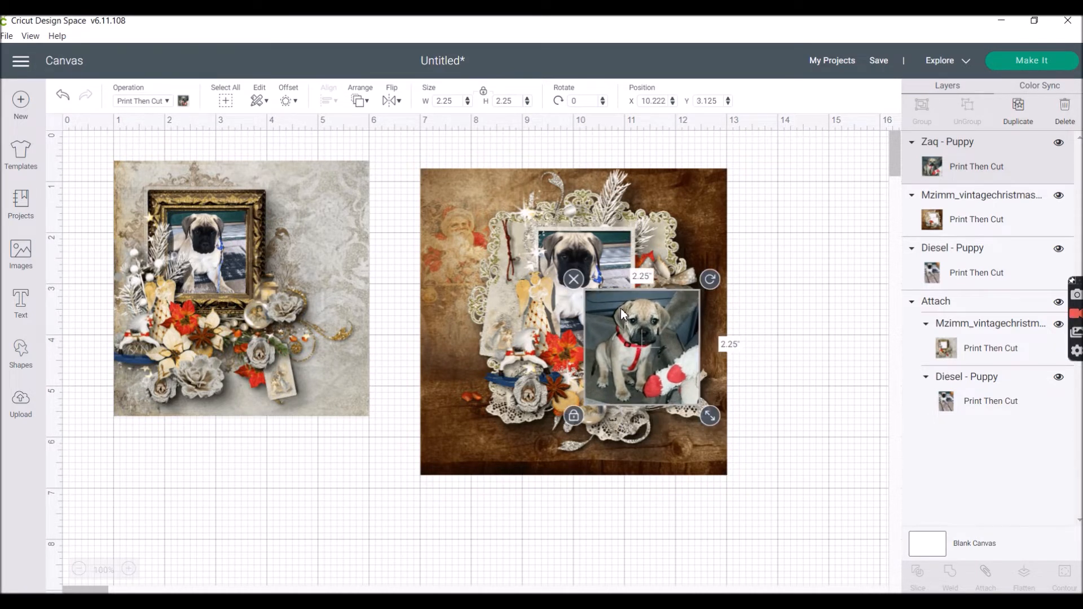
pyautogui.click(365, 103)
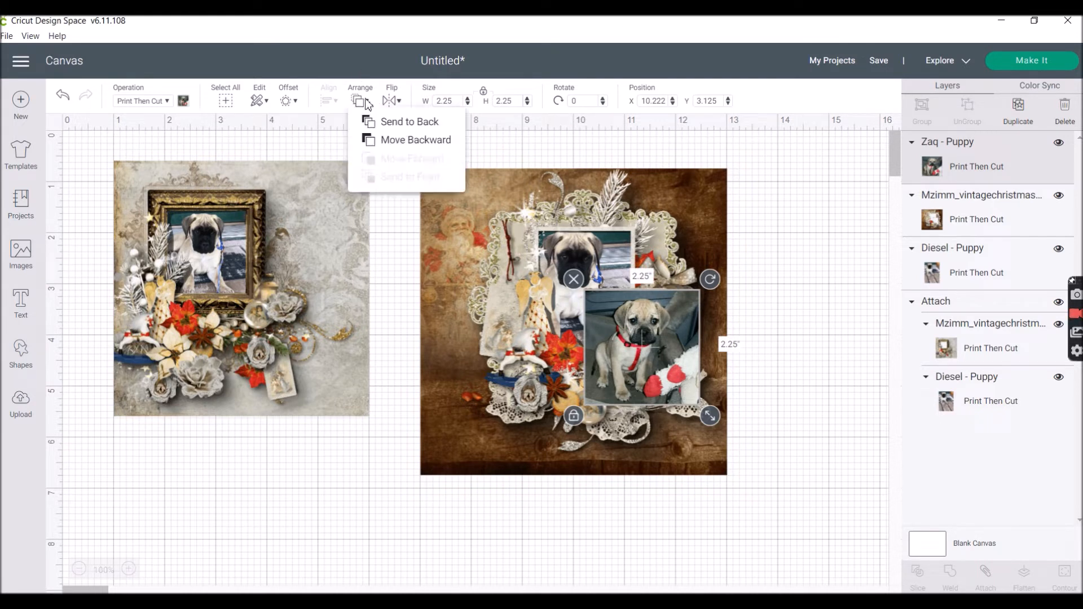
pyautogui.click(389, 145)
pyautogui.click(789, 226)
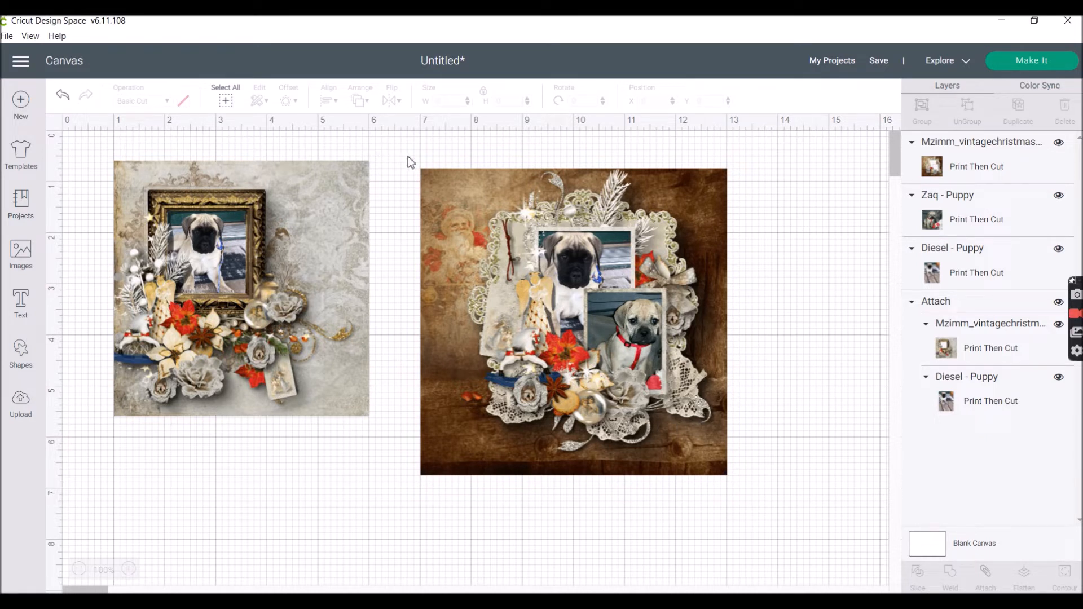
# Step: Attach the brown page to its two puppy photos, and delete the attached page from the canvas
pyautogui.moveTo(404, 154); pyautogui.dragTo(769, 496)
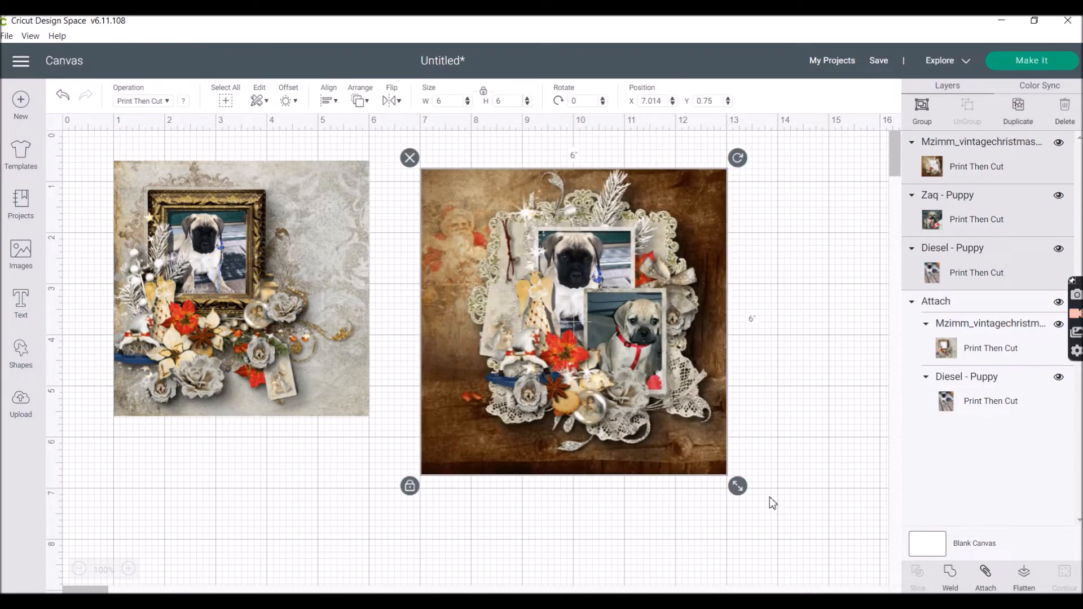
pyautogui.click(985, 573)
pyautogui.moveTo(482, 251)
pyautogui.mouseDown()
pyautogui.moveTo(587, 247)
pyautogui.moveTo(417, 265)
pyautogui.moveTo(543, 301)
pyautogui.moveTo(480, 231)
pyautogui.mouseUp()
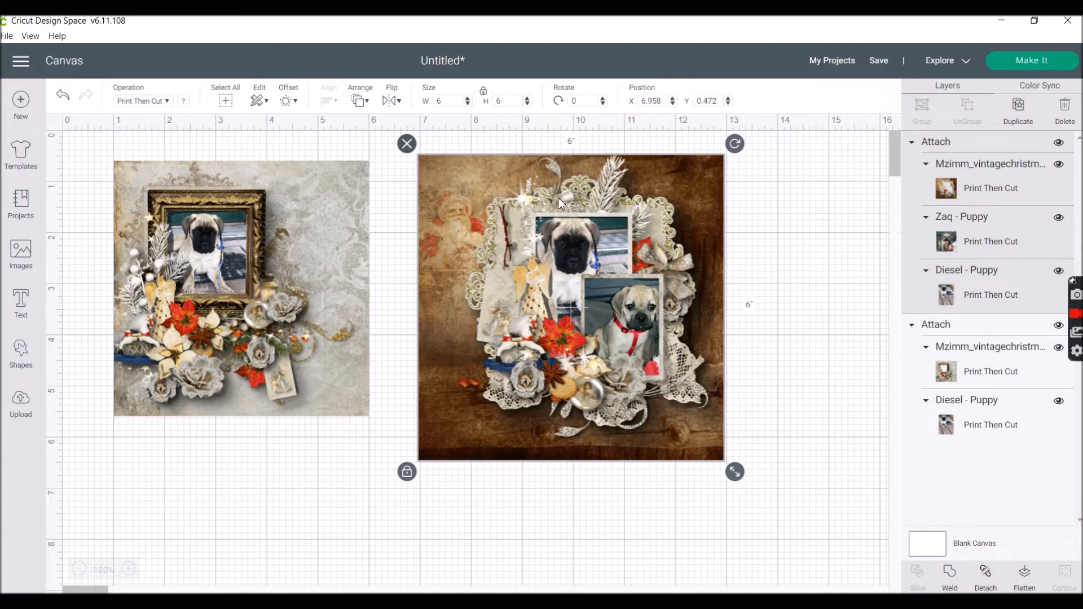
pyautogui.click(408, 144)
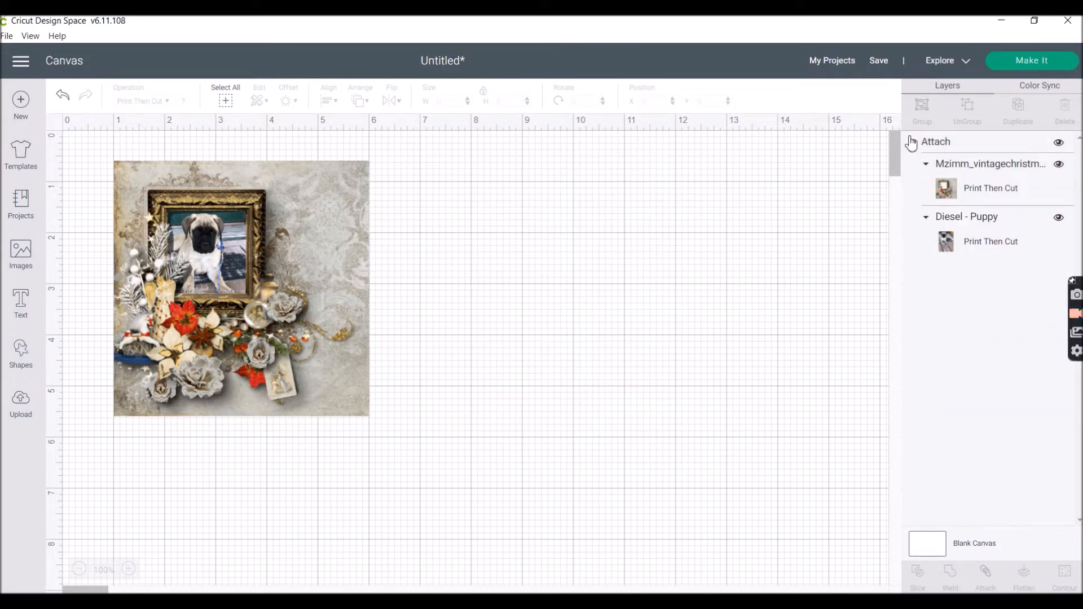
# Step: Send the gold frame page to mat preparation and continue to the Print stage with one copy on letter-size material
pyautogui.click(1030, 60)
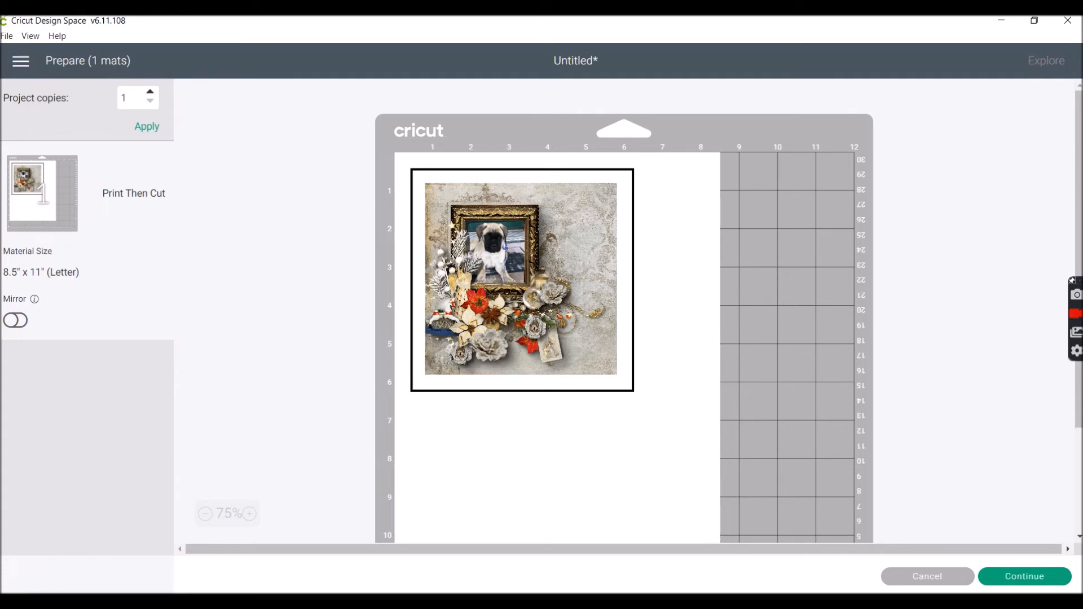
pyautogui.click(1025, 576)
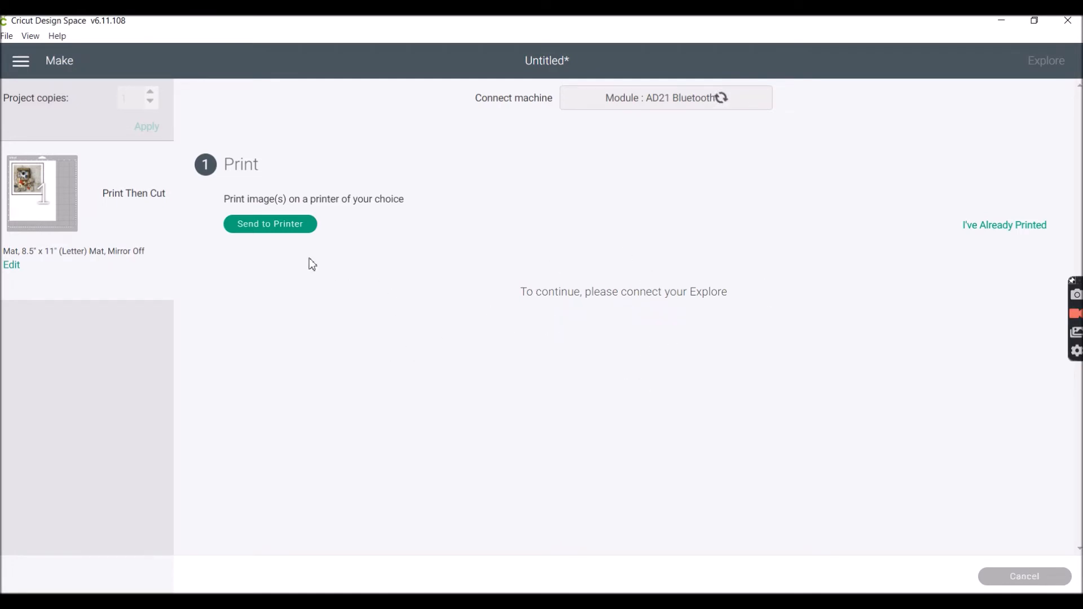
# Step: Print one copy of the gold frame page on the Canon TS5300 series printer with Add Bleed turned off
pyautogui.click(273, 229)
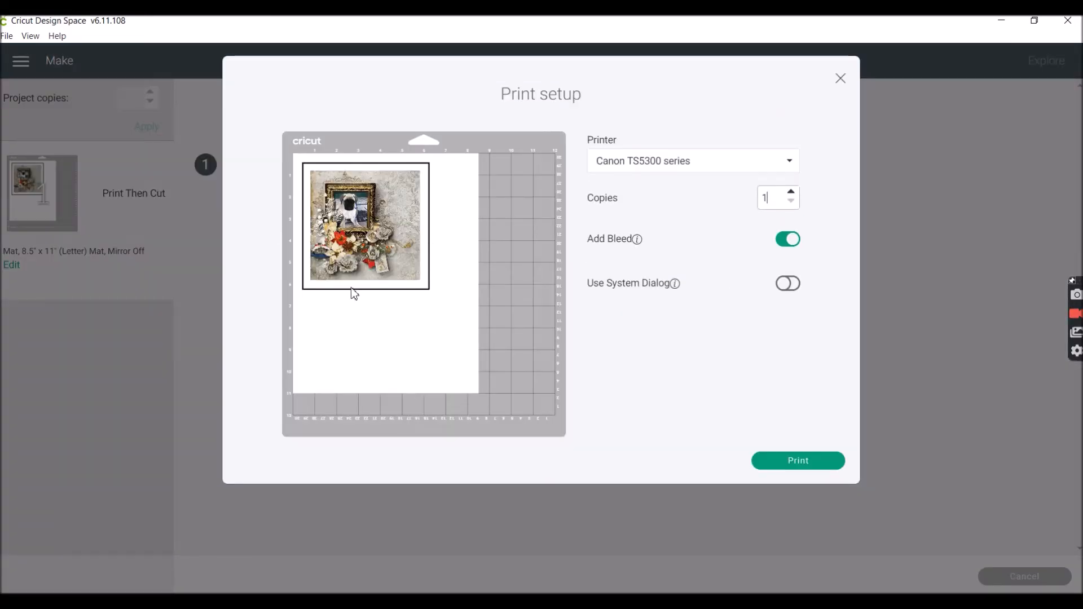
pyautogui.click(782, 241)
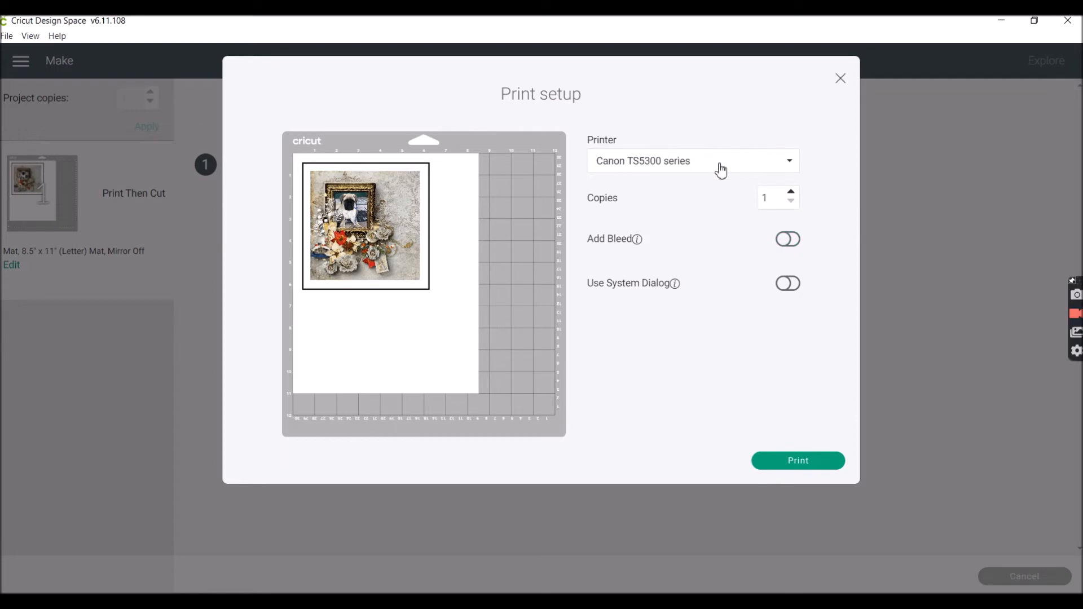
pyautogui.click(794, 461)
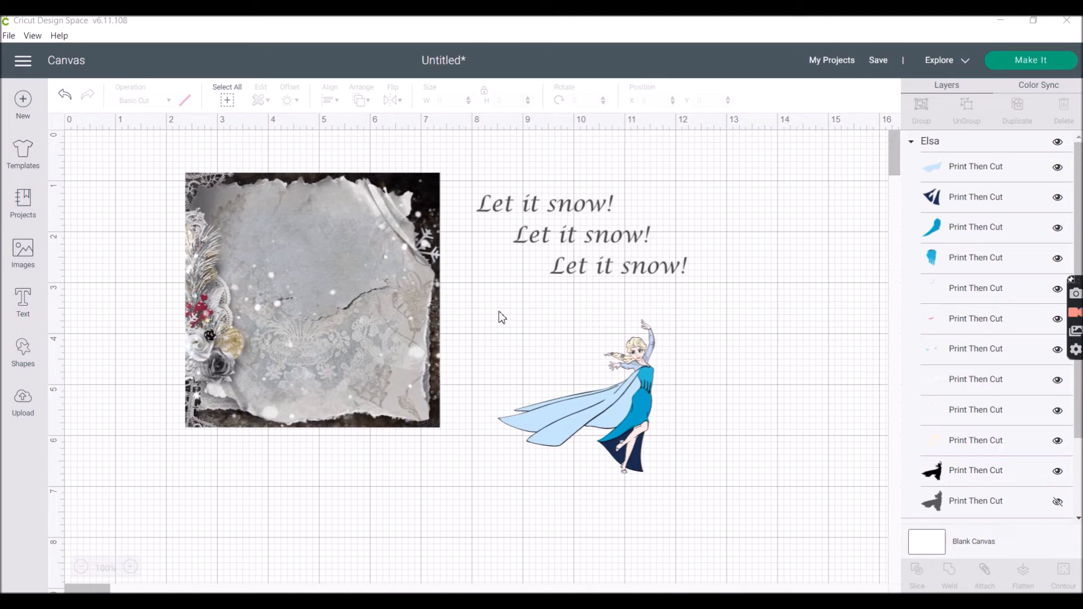
# Step: Flatten the Elsa image into a single printable layer, and flatten the "Let it snow!" text the same way
pyautogui.moveTo(495, 301); pyautogui.dragTo(700, 496)
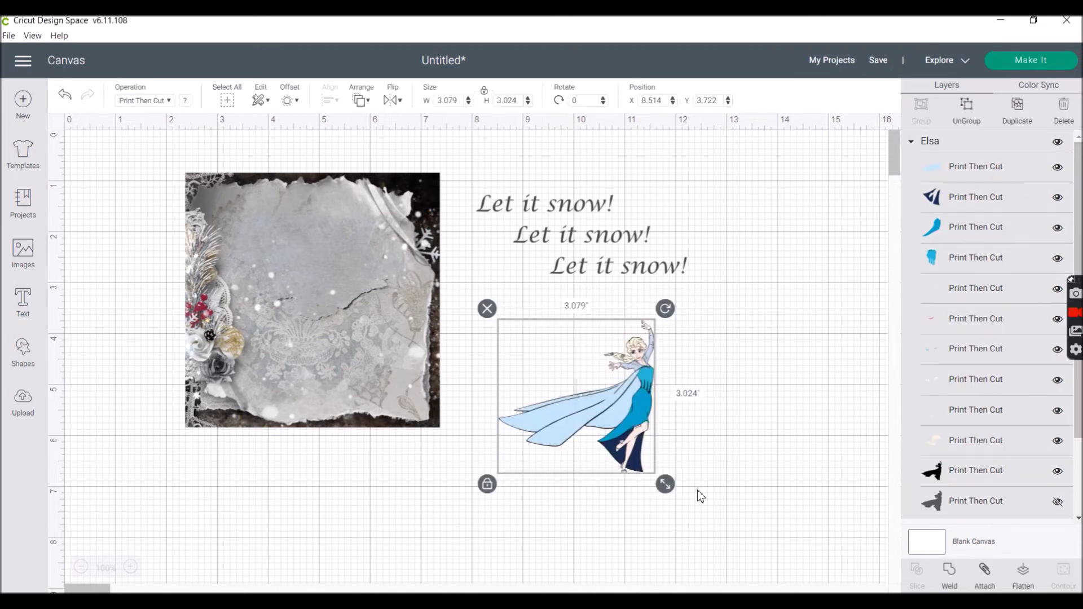
pyautogui.click(1024, 574)
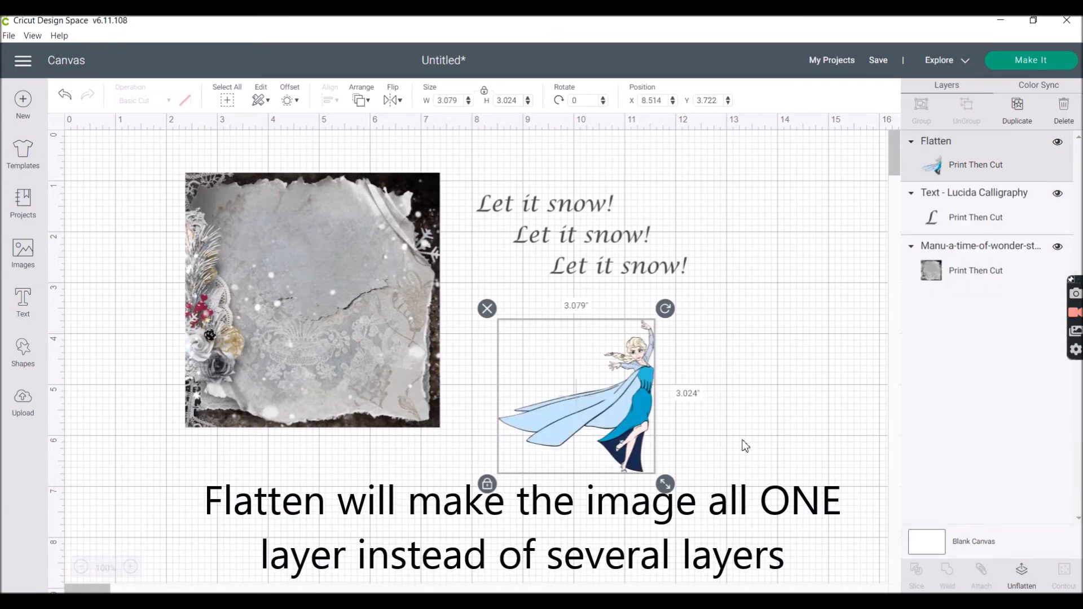
pyautogui.click(740, 337)
pyautogui.moveTo(465, 173); pyautogui.dragTo(712, 291)
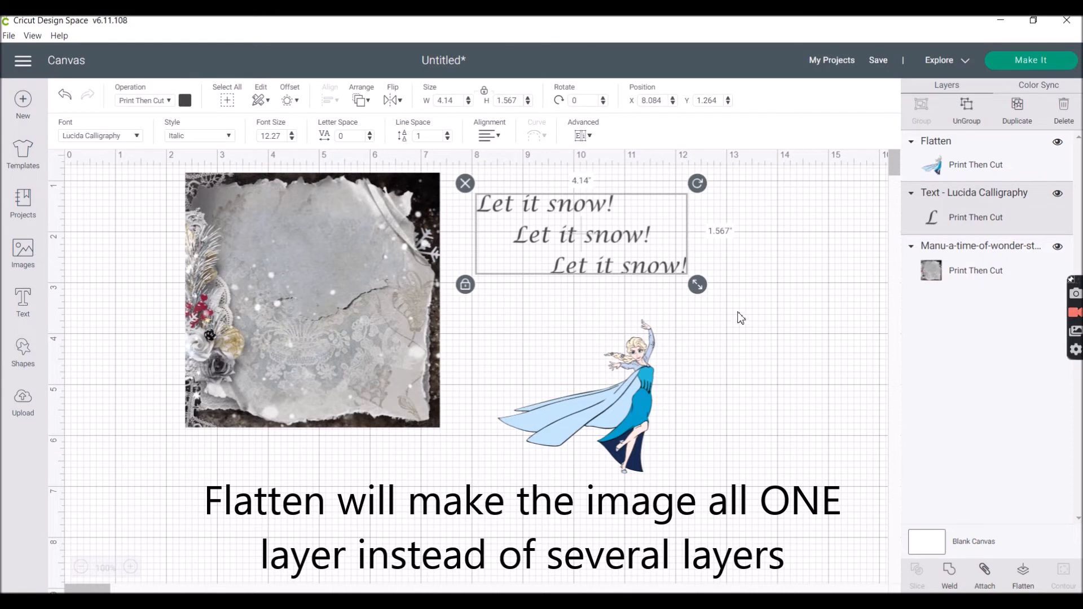
pyautogui.click(1023, 575)
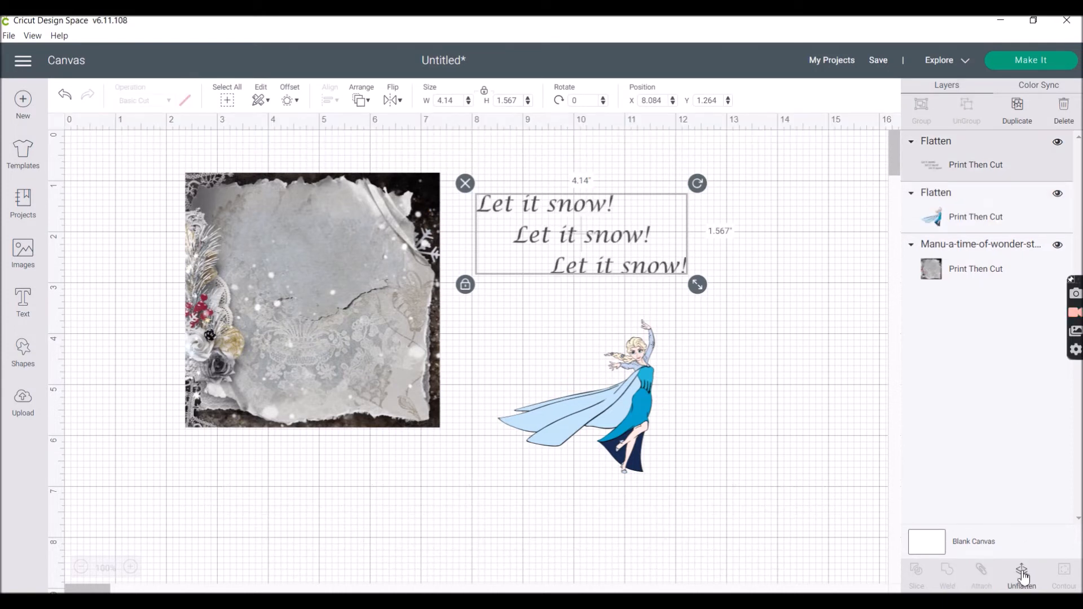
pyautogui.click(739, 363)
# Step: Place Elsa over the lower right of the grey winter page and the "Let it snow!" text across its upper part
pyautogui.moveTo(642, 384); pyautogui.dragTo(398, 330)
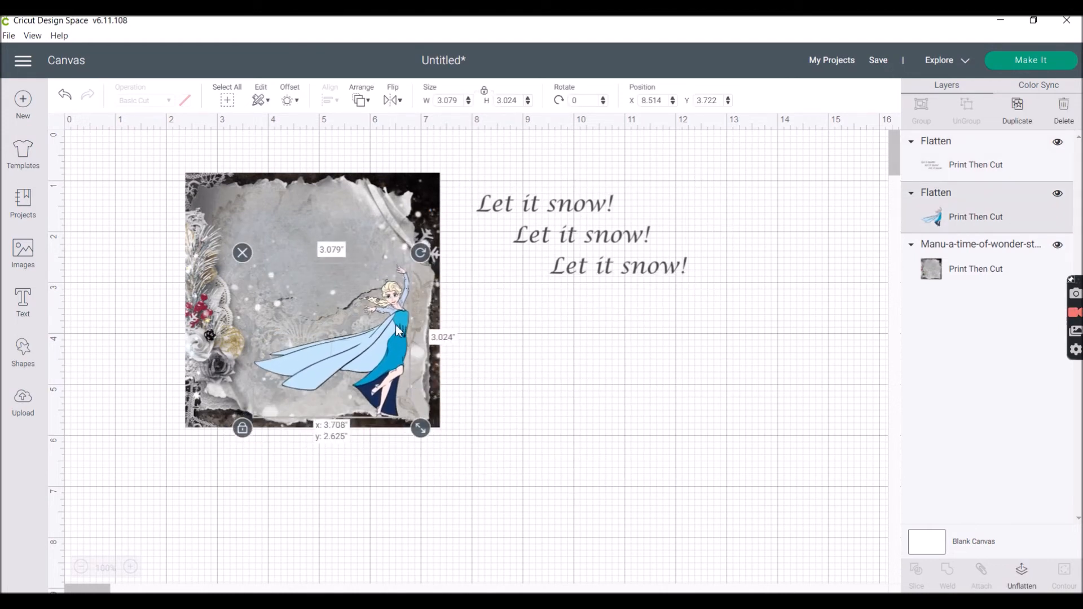
pyautogui.moveTo(398, 329); pyautogui.dragTo(397, 331)
pyautogui.moveTo(552, 223); pyautogui.dragTo(274, 215)
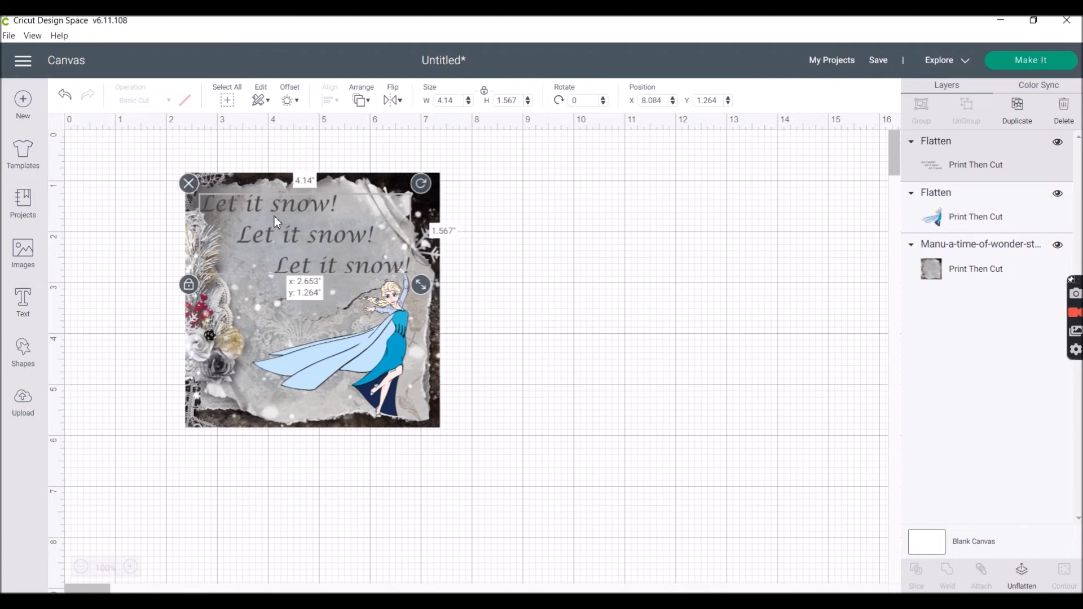
pyautogui.moveTo(275, 214); pyautogui.dragTo(279, 212)
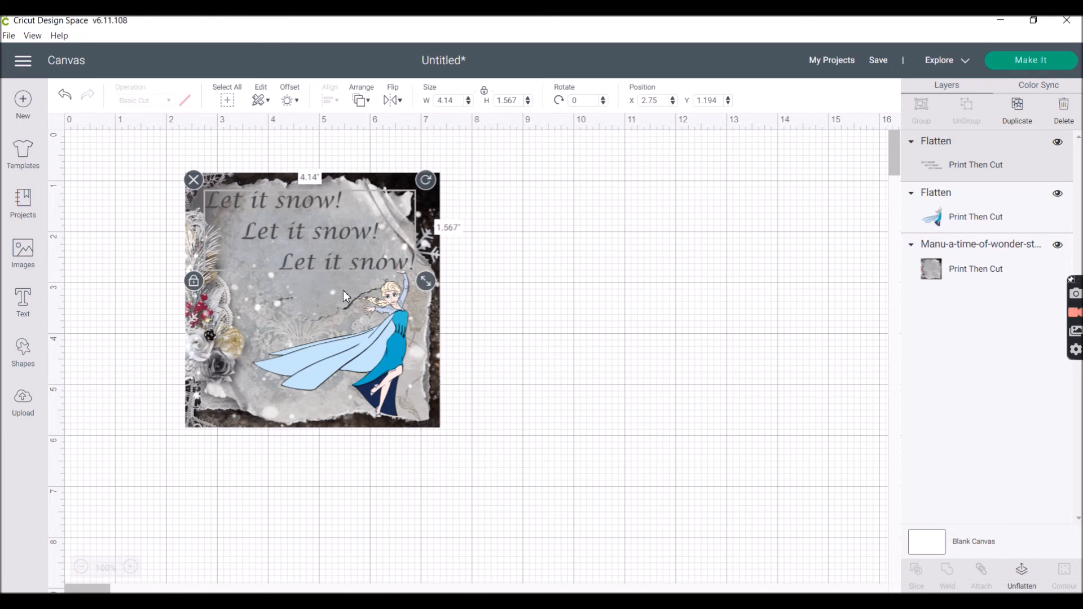
pyautogui.click(475, 346)
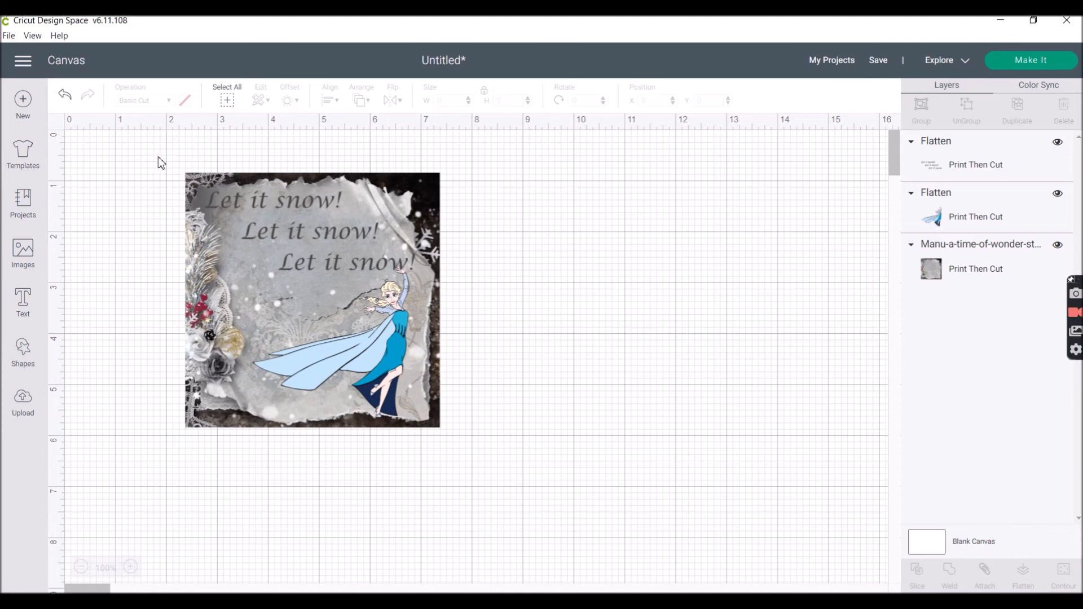
# Step: Attach the text, Elsa and the winter page together, and move the attached page slightly down the canvas
pyautogui.moveTo(160, 158); pyautogui.dragTo(475, 455)
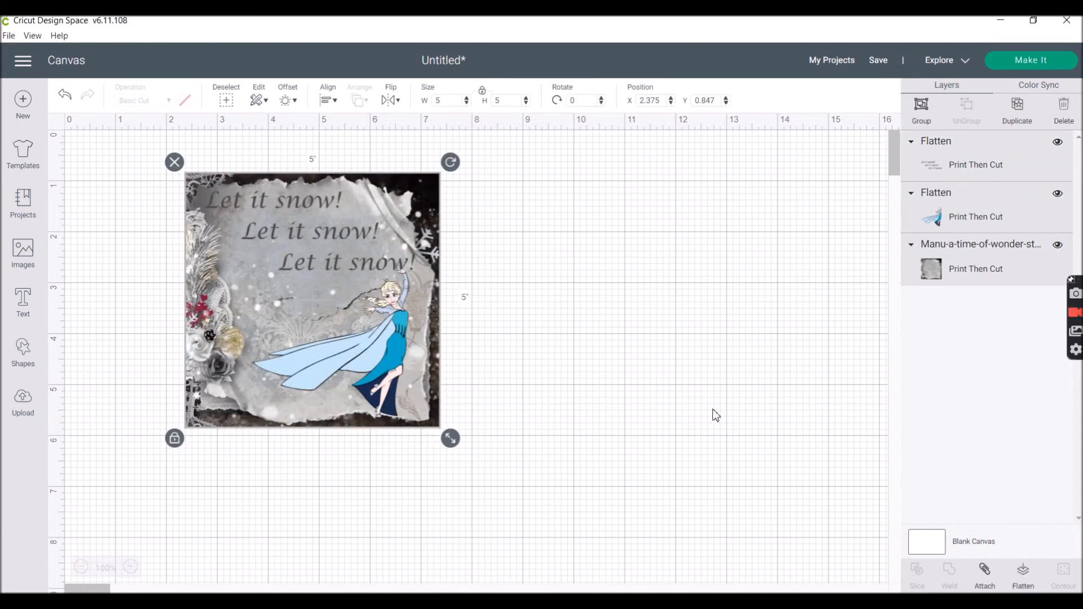
pyautogui.click(988, 572)
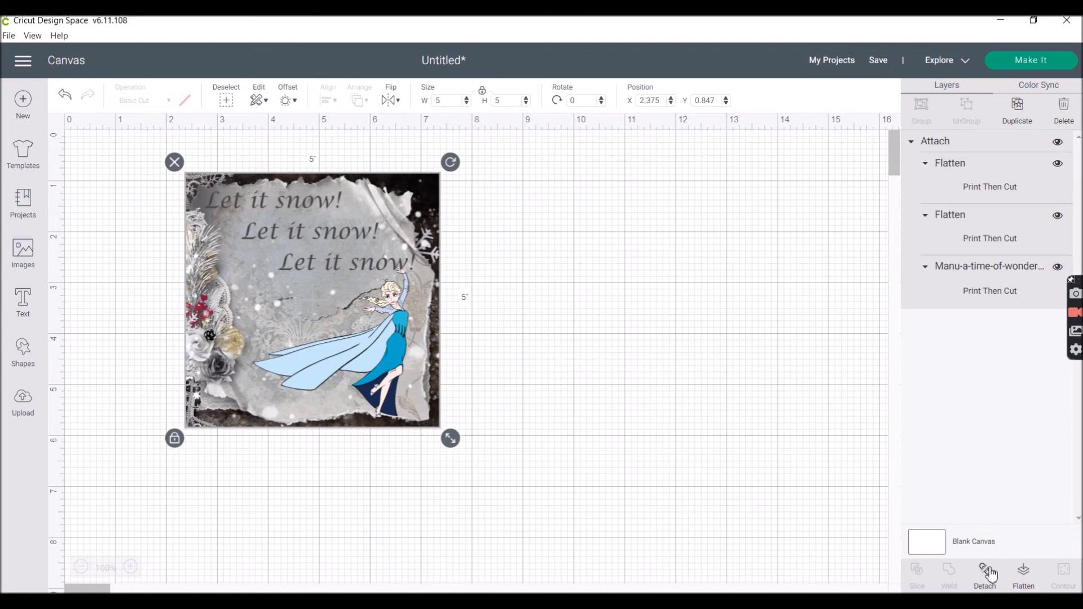
pyautogui.moveTo(341, 262); pyautogui.dragTo(341, 296)
# Step: Try a width of 7 inches for the attached winter page, and return its width to 5 inches
pyautogui.click(435, 101)
pyautogui.write('7')
pyautogui.press('Return')
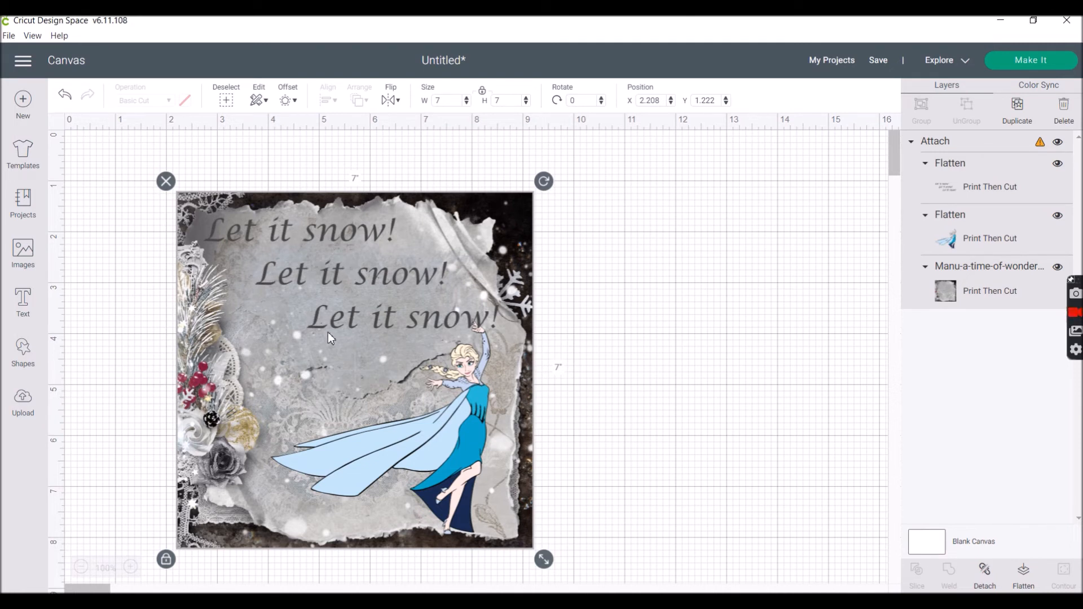
pyautogui.click(432, 102)
pyautogui.write('5')
pyautogui.press('Return')
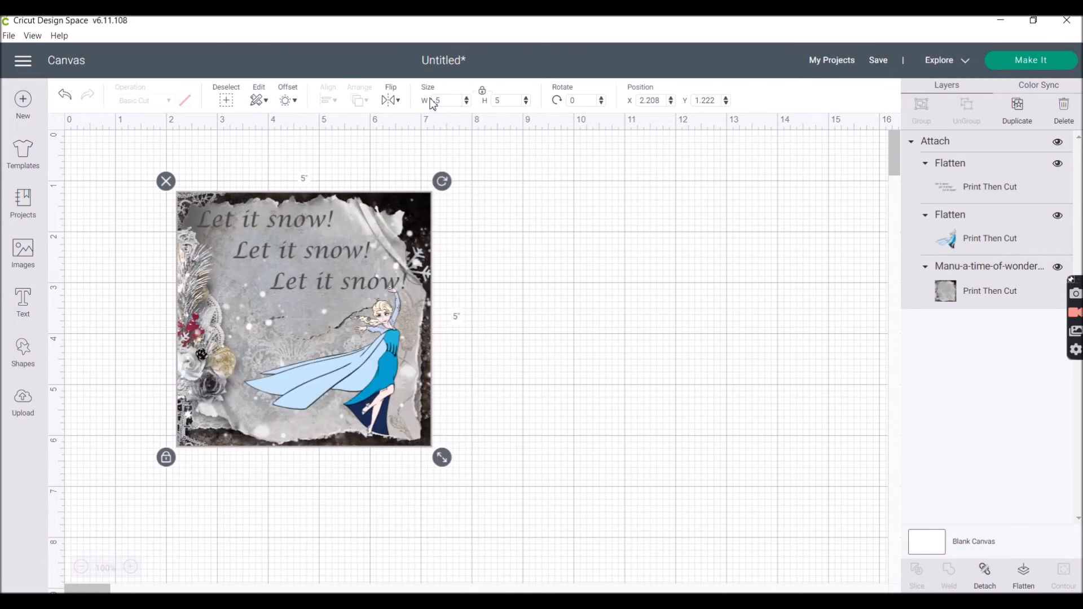
pyautogui.click(511, 240)
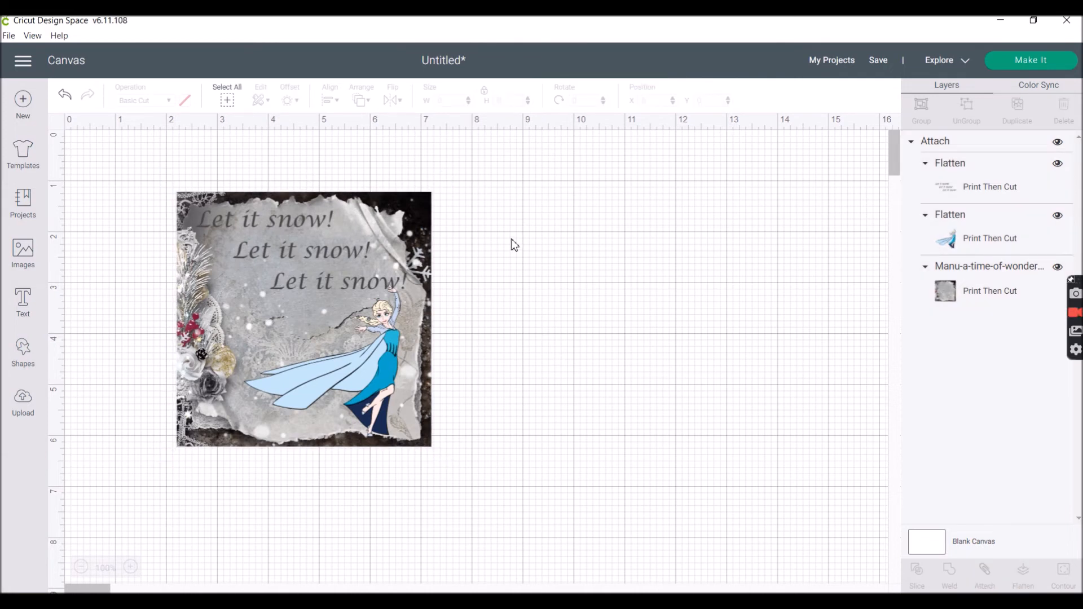
# Step: Take the winter page through mat preparation to the printer setup, and turn off Add Bleed
pyautogui.click(1030, 62)
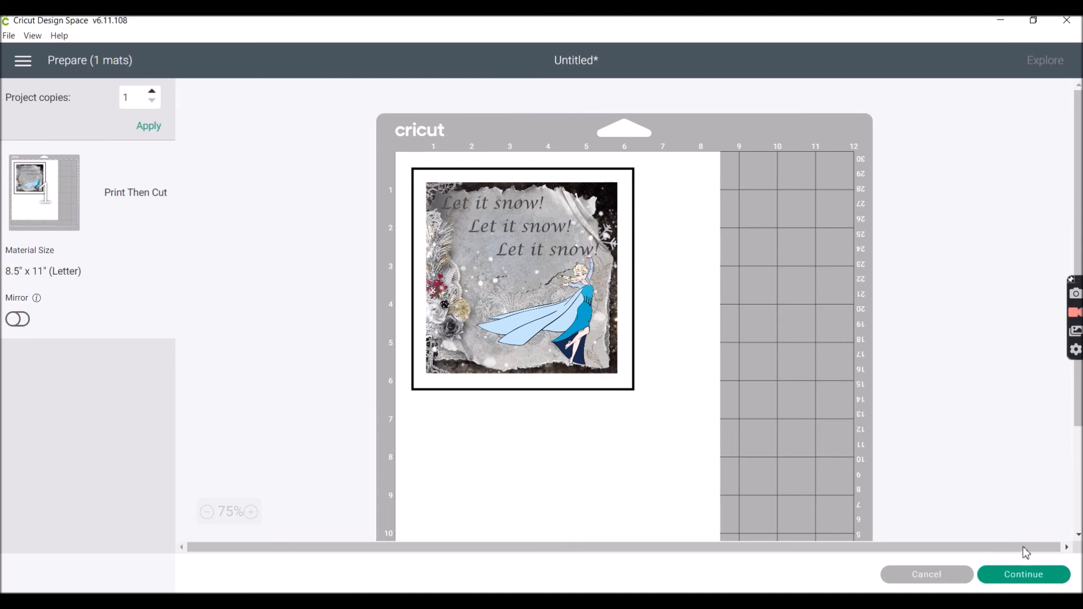
pyautogui.click(1027, 579)
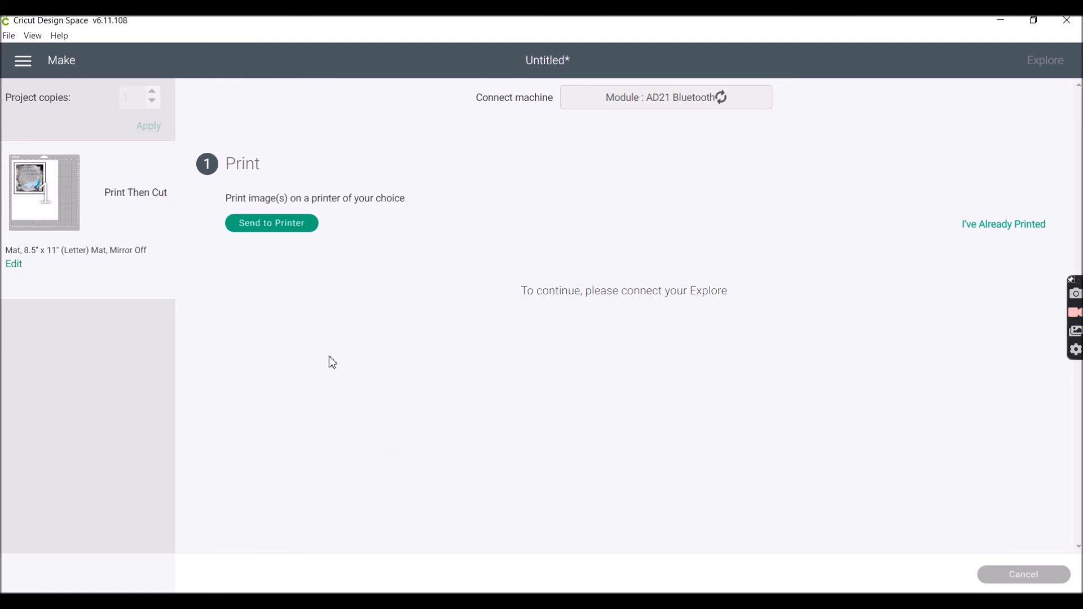
pyautogui.click(267, 224)
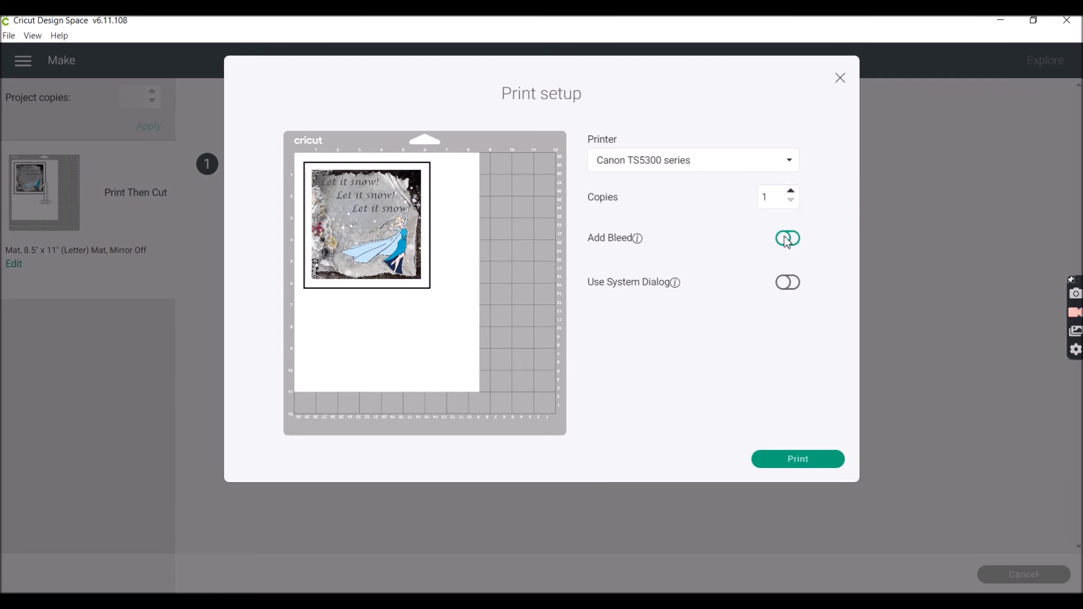
pyautogui.click(794, 240)
pyautogui.click(790, 238)
pyautogui.click(790, 238)
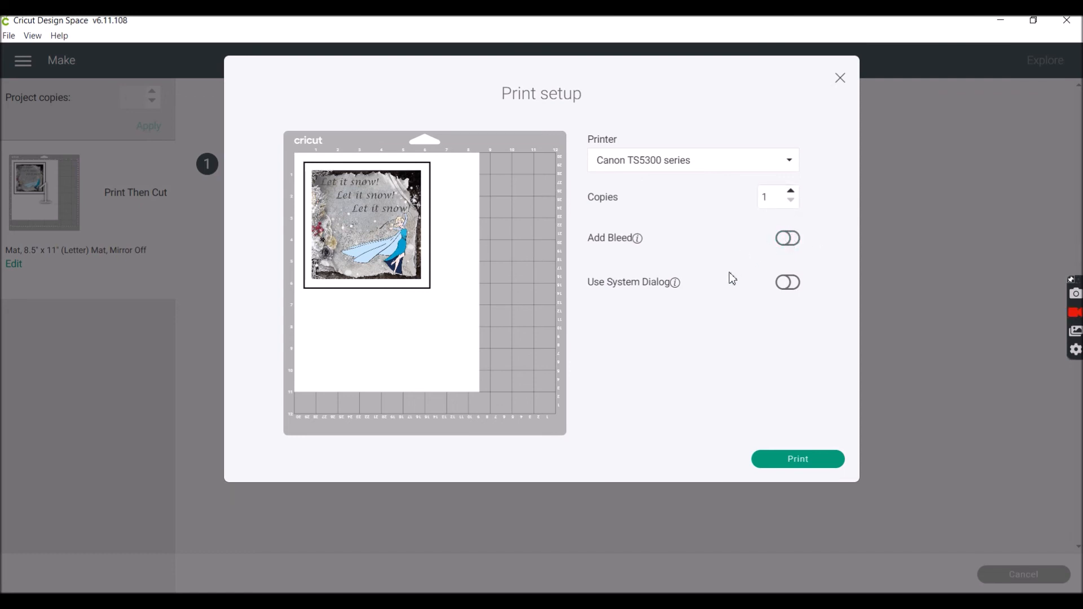